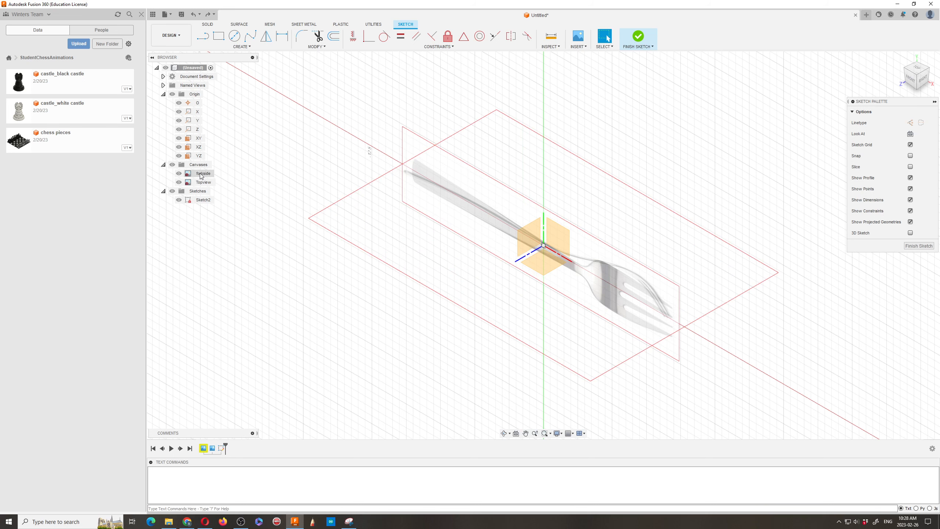
Step: Hide the forkside canvas and start a new sketch on the XY plane in place of the open sketch
{"action": "left_click", "coordinate": [180, 176]}
{"action": "left_click", "coordinate": [179, 174]}
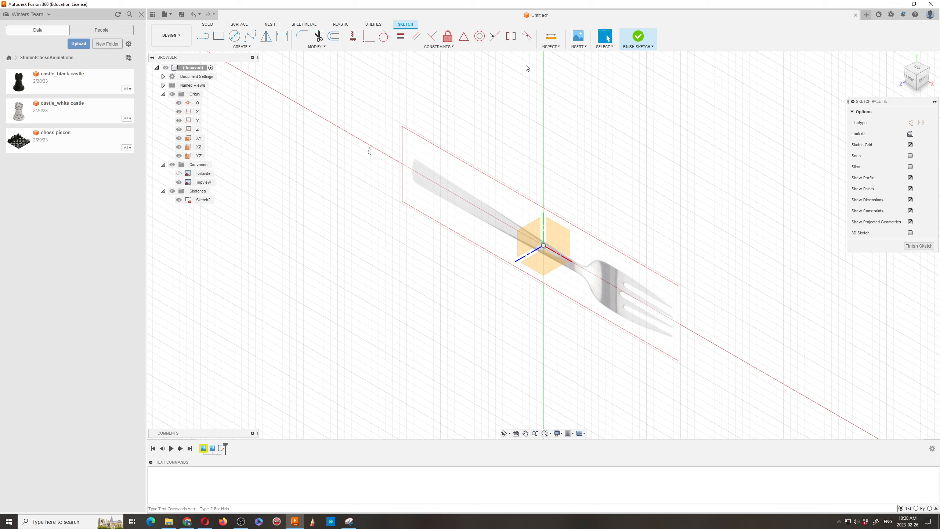
{"action": "left_click", "coordinate": [637, 37]}
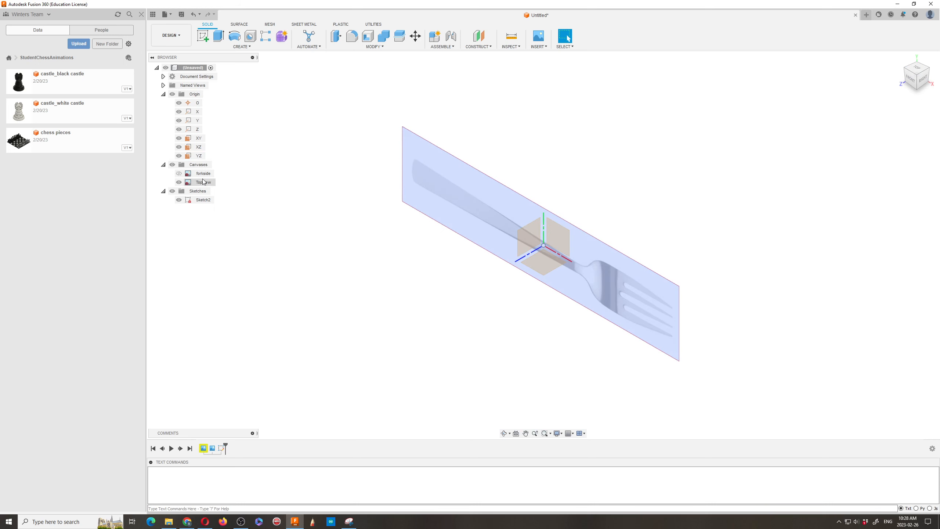
{"action": "left_click", "coordinate": [202, 36]}
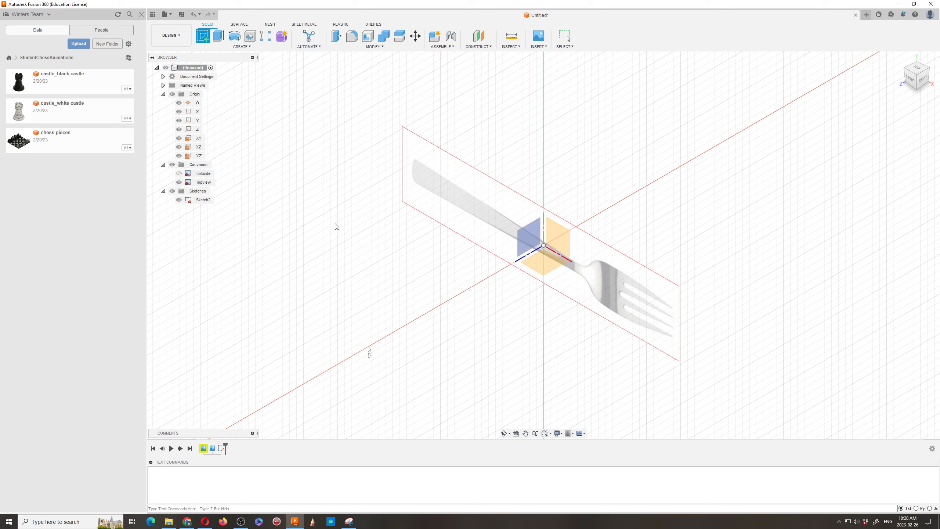
{"action": "left_click", "coordinate": [562, 245]}
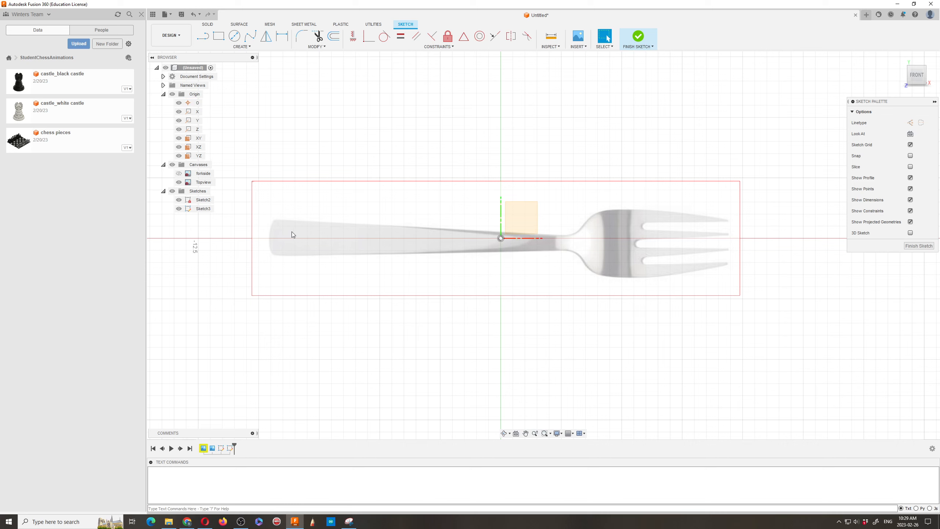
Step: Edit the Topview canvas, setting its Z angle to 1.0 deg and its Y distance to 0.1 mm
{"action": "right_click", "coordinate": [205, 182]}
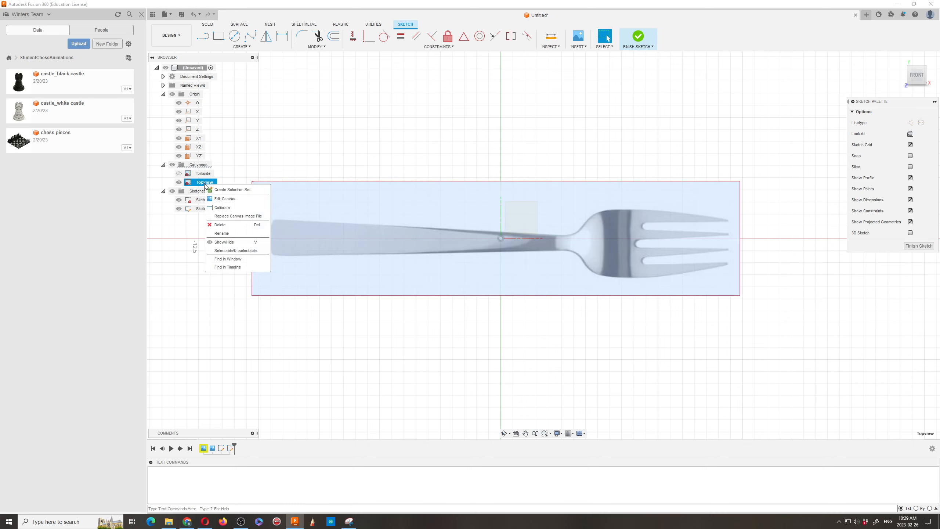
{"action": "left_click", "coordinate": [225, 199]}
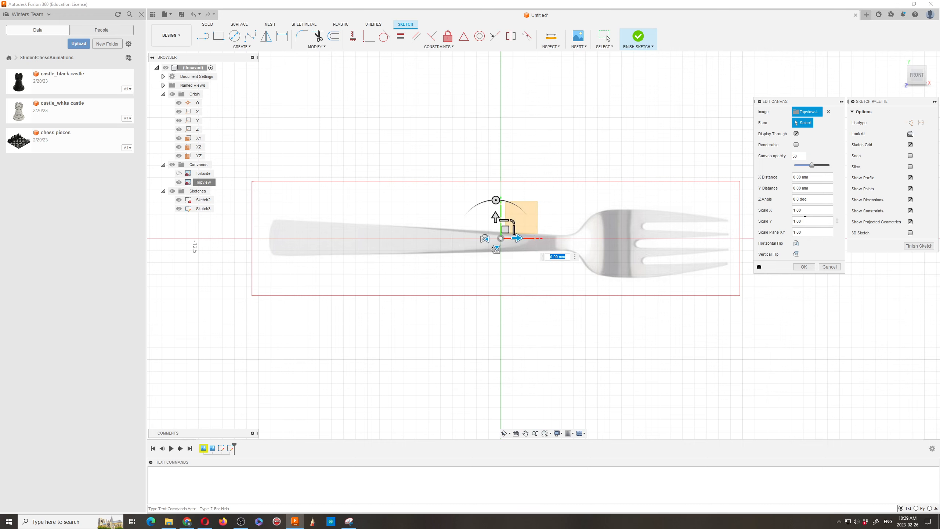
{"action": "left_click", "coordinate": [793, 199]}
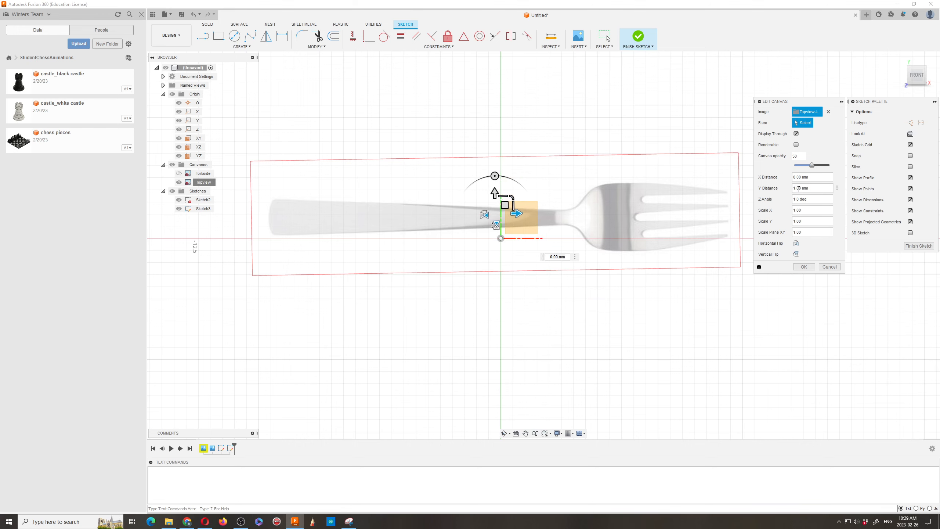
{"action": "key", "text": "BackSpace"}
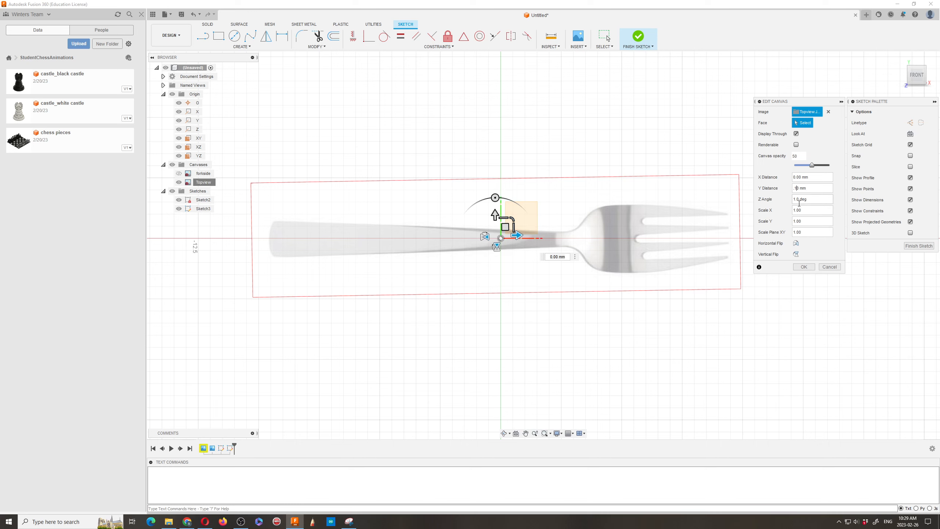
Step: Set the Topview canvas's Z angle to -0.5 deg
{"action": "left_click_drag", "start_coordinate": [799, 201], "coordinate": [792, 203]}
{"action": "key", "text": "BackSpace"}
{"action": "type", "text": ".5"}
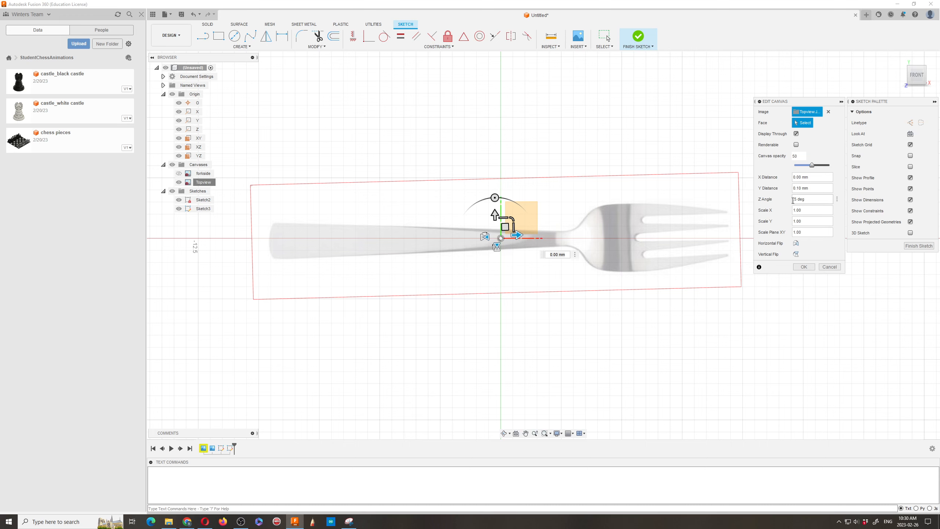
{"action": "type", "text": "-0"}
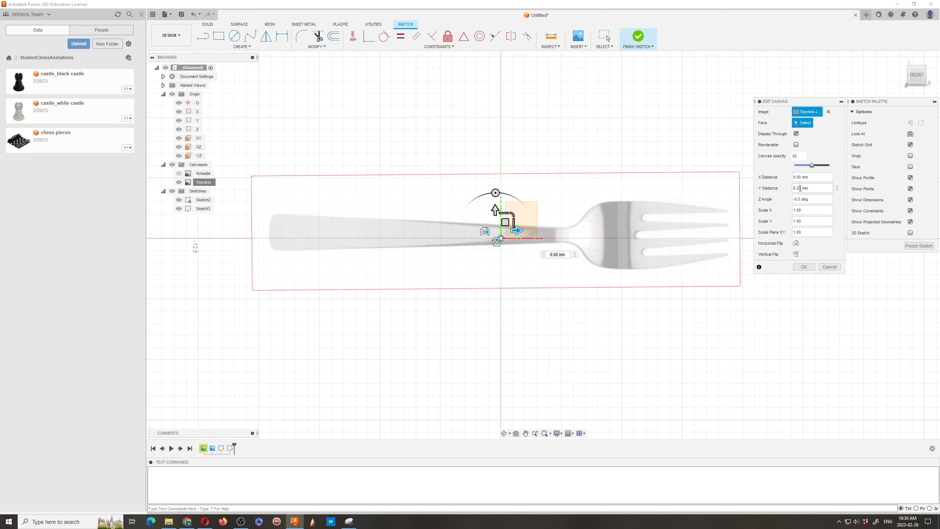
Step: Fine-tune the Topview canvas's Y distance, trying 0.15 mm and settling on 0.1 mm
{"action": "key", "text": "BackSpace"}
{"action": "type", "text": "1"}
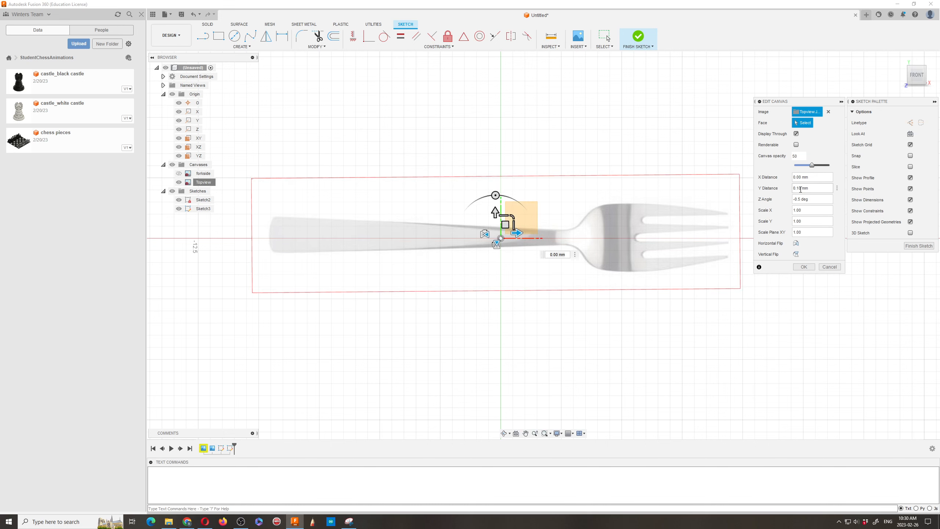
{"action": "key", "text": "BackSpace"}
{"action": "type", "text": "5"}
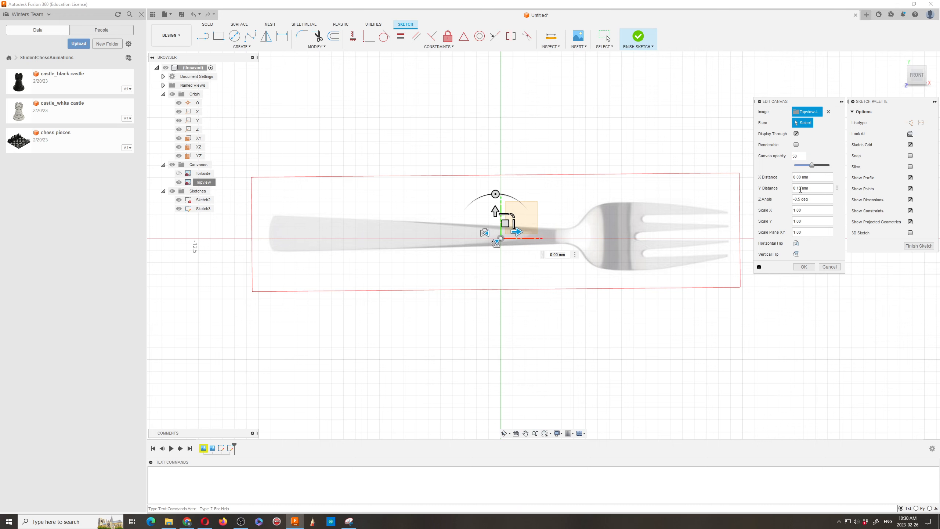
{"action": "key", "text": "BackSpace"}
{"action": "type", "text": "0"}
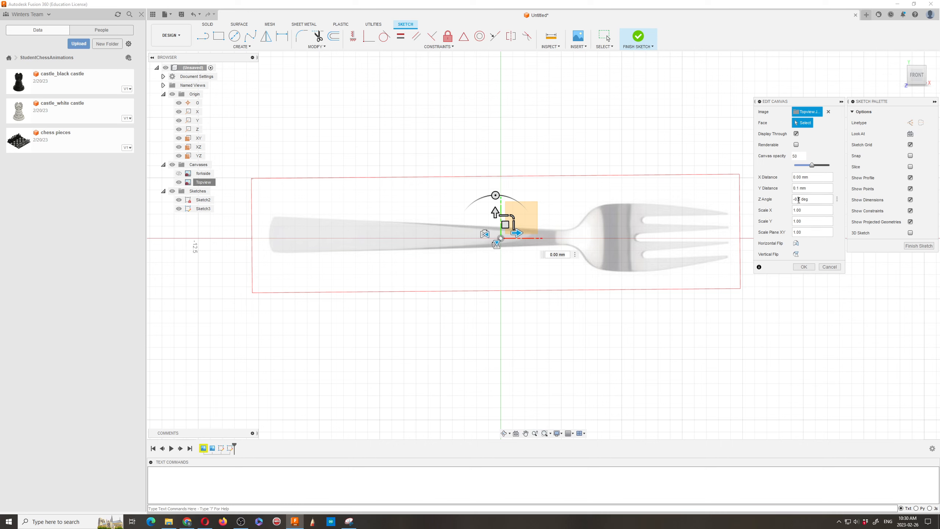
Step: Adjust the Topview canvas's Z angle, trying -0.7 and -0.75 deg, settle on -0.6 deg and apply the canvas edit
{"action": "left_click_drag", "start_coordinate": [799, 200], "coordinate": [791, 202]}
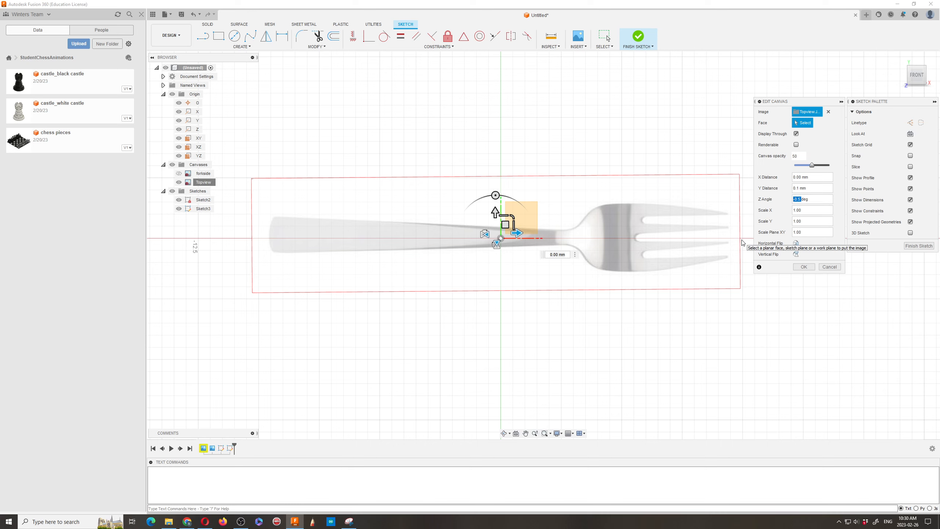
{"action": "key", "text": "BackSpace"}
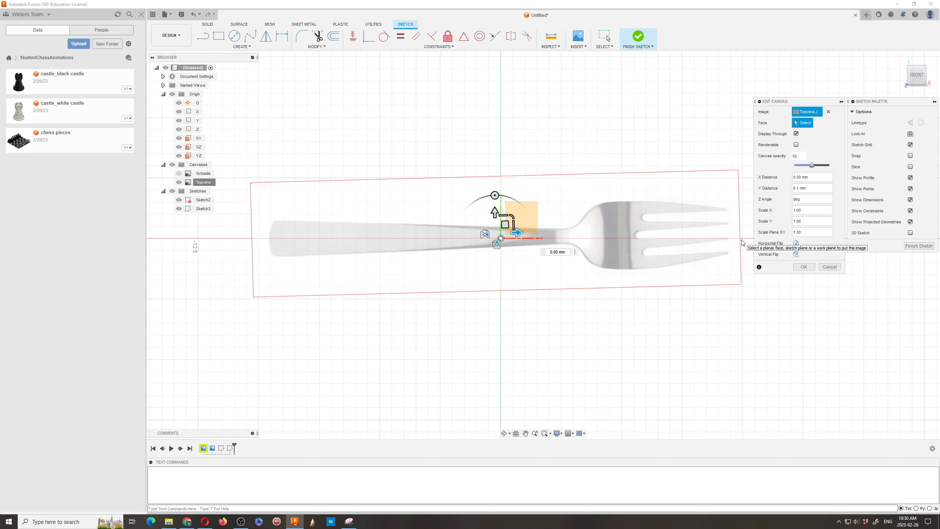
{"action": "type", "text": "- "}
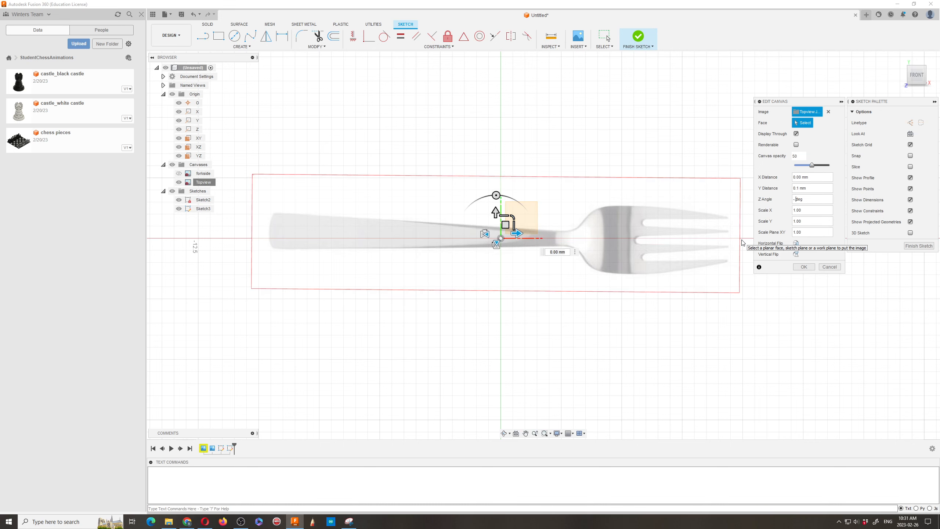
{"action": "type", "text": ".7"}
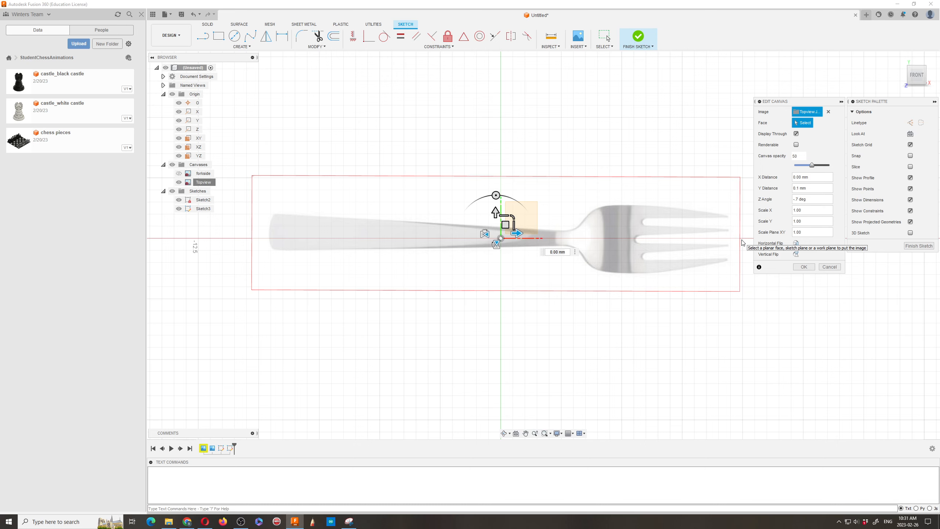
{"action": "type", "text": "2"}
{"action": "key", "text": "BackSpace"}
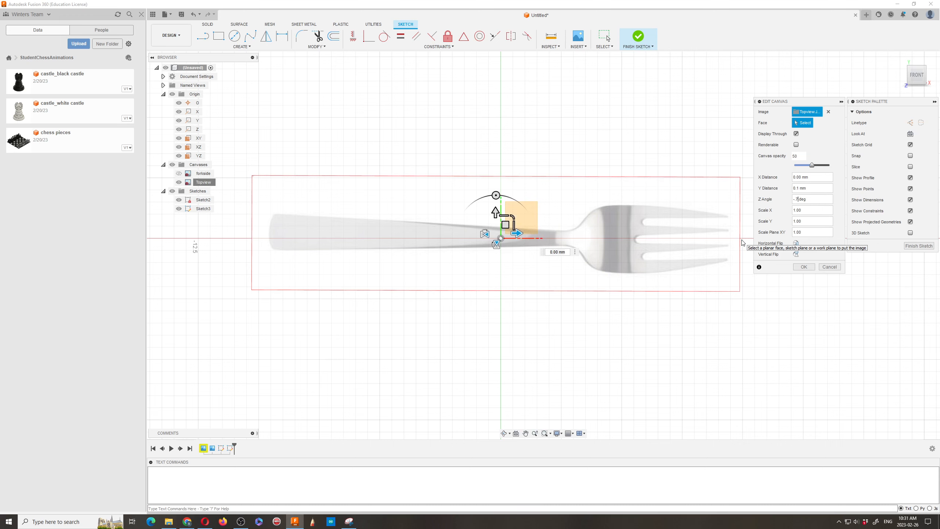
{"action": "type", "text": "5"}
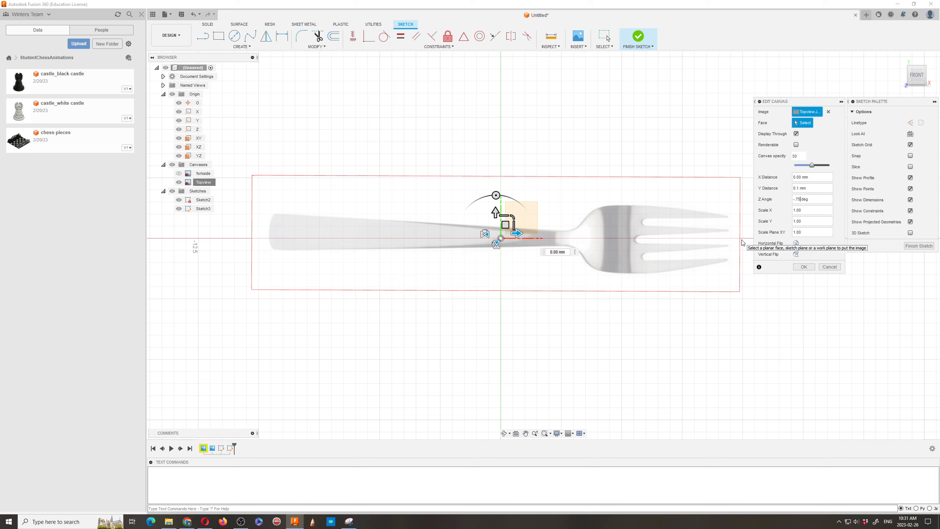
{"action": "key", "text": "BackSpace"}
{"action": "key", "text": "BackSpace"}
{"action": "type", "text": "6"}
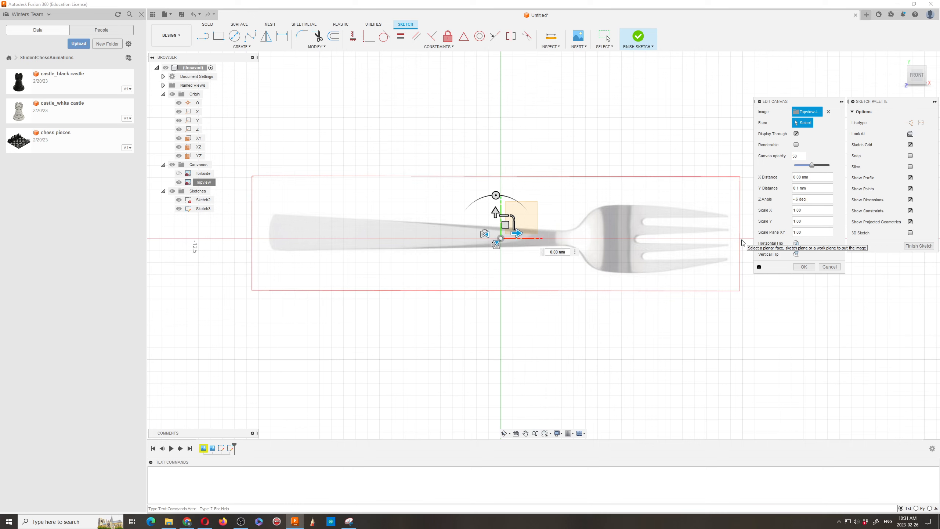
{"action": "key", "text": "Return"}
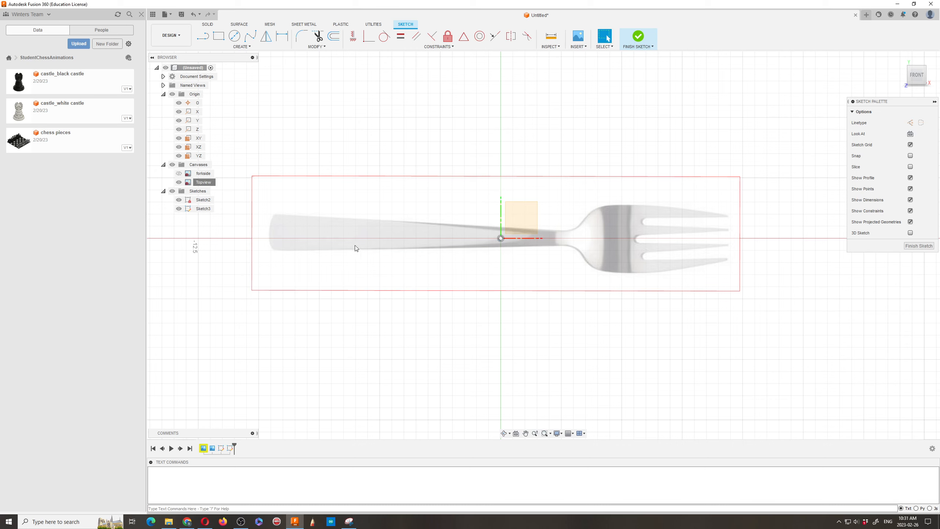
Step: Sketch a line about 11.6 mm long along the upper edge of the fork handle, from its rounded end to the neck
{"action": "scroll", "coordinate": [442, 222], "scroll_direction": "up", "scroll_amount": 2}
{"action": "scroll", "coordinate": [443, 221], "scroll_direction": "down", "scroll_amount": 2}
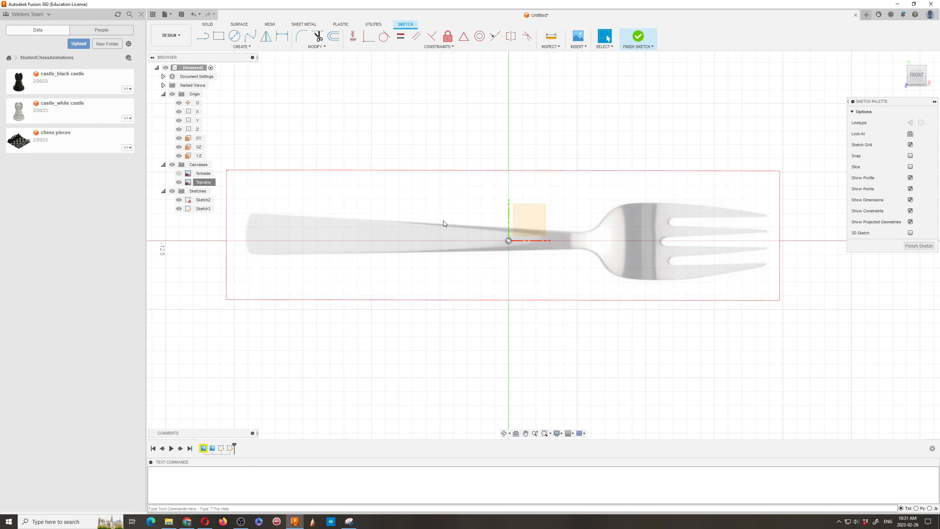
{"action": "left_click", "coordinate": [248, 48]}
{"action": "left_click", "coordinate": [244, 47]}
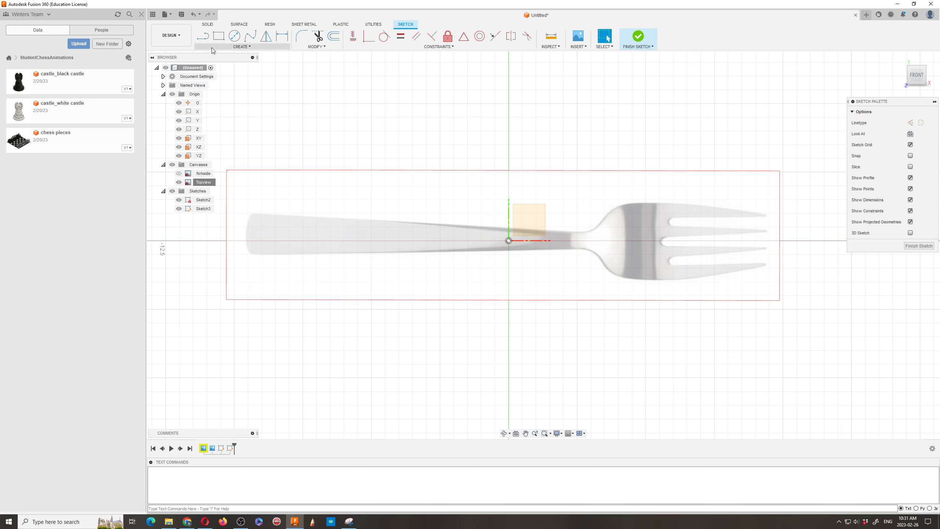
{"action": "left_click", "coordinate": [203, 40]}
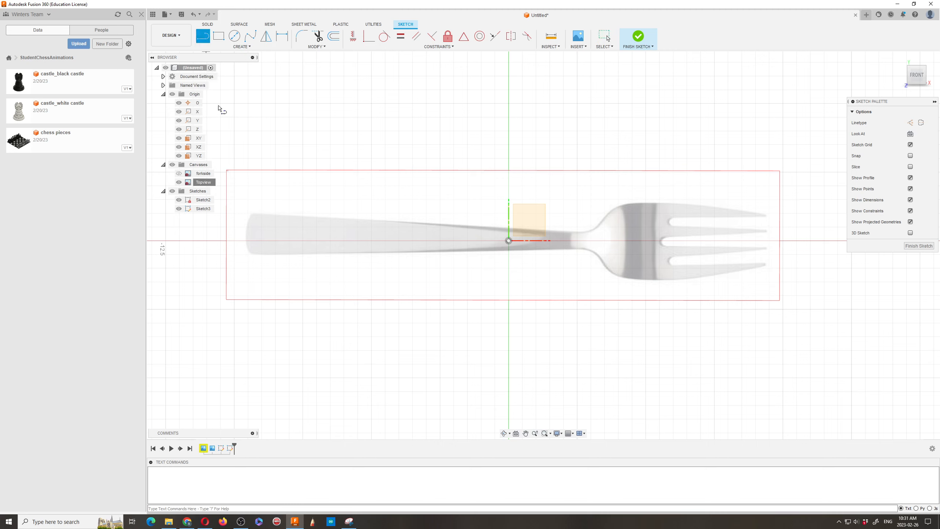
{"action": "left_click", "coordinate": [251, 213]}
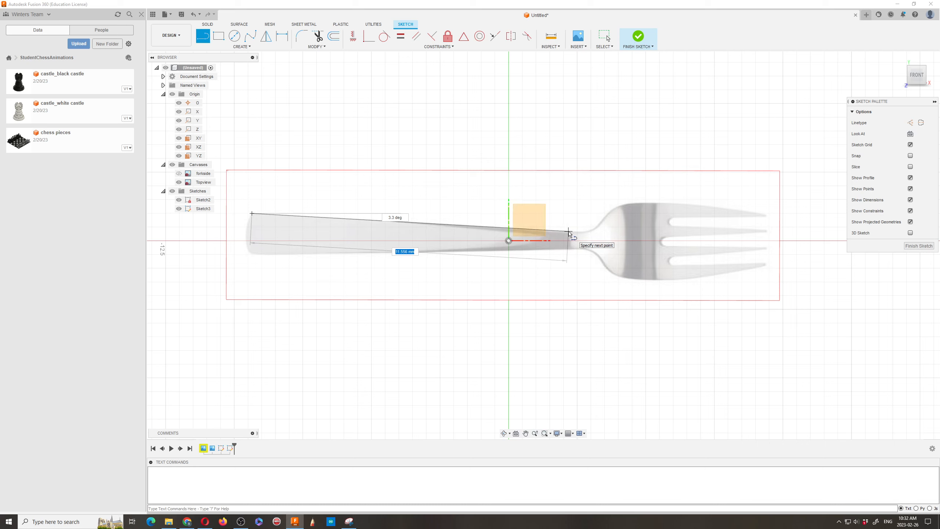
{"action": "left_click", "coordinate": [569, 231]}
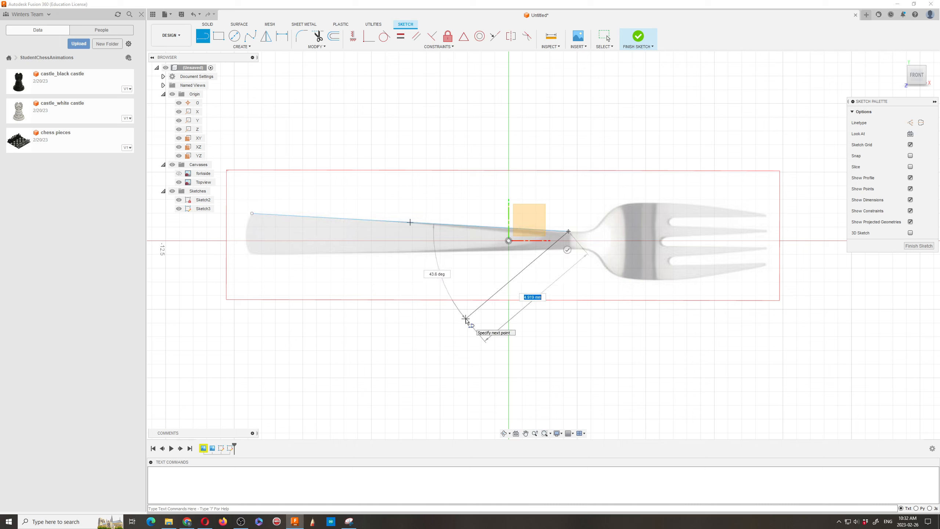
{"action": "key", "text": "Escape"}
Step: Sketch a second line along the lower edge of the fork handle, from its rounded end to the neck
{"action": "key", "text": "l"}
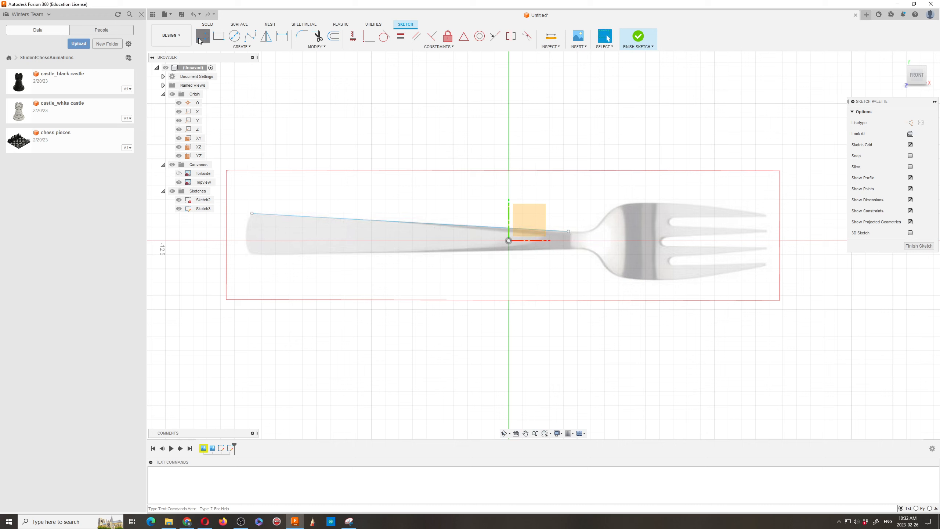
{"action": "left_click", "coordinate": [251, 254]}
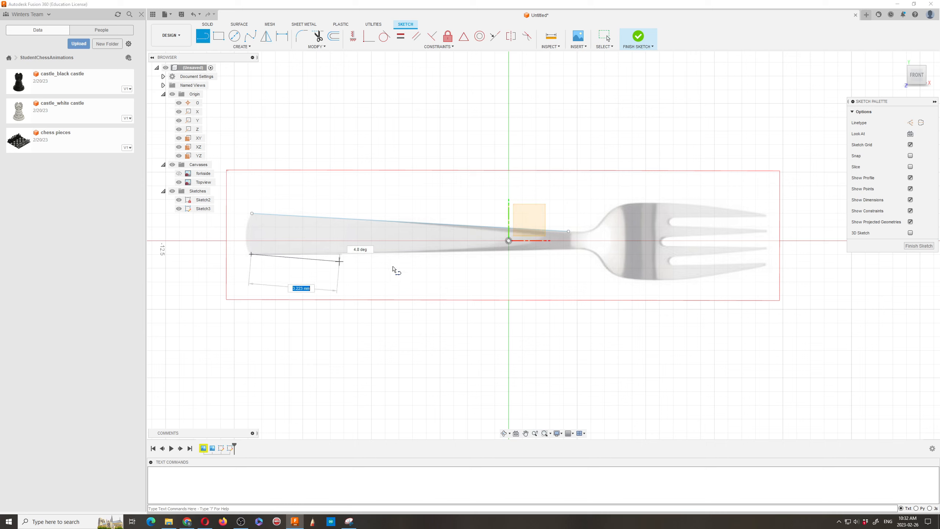
{"action": "left_click", "coordinate": [569, 250]}
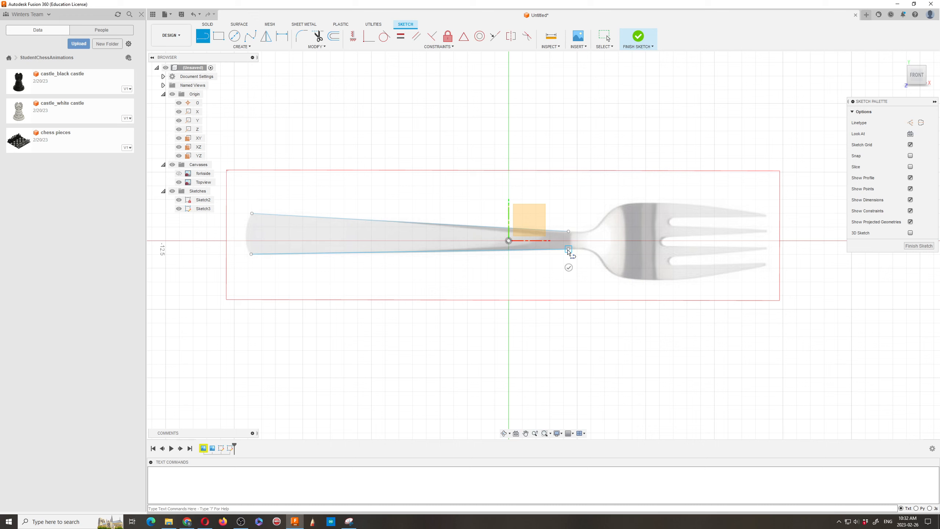
{"action": "key", "text": "Escape"}
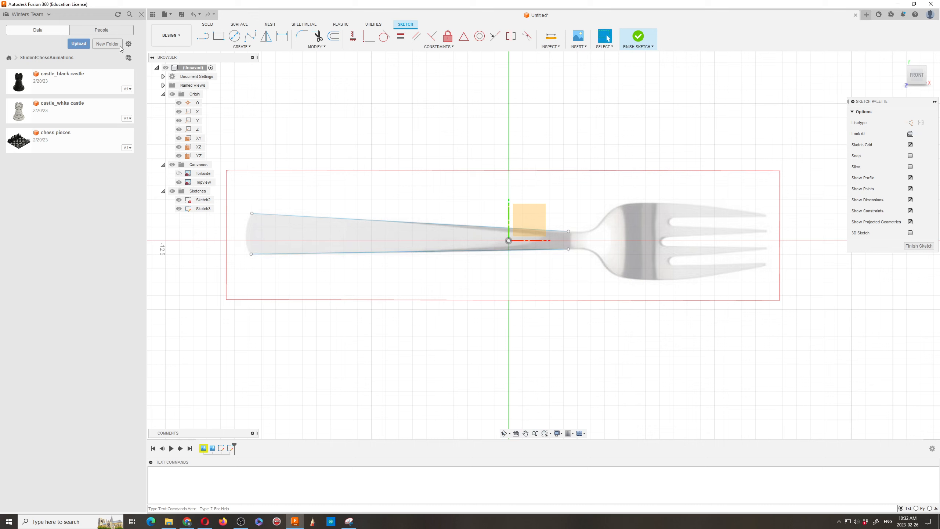
Step: Close the rounded end of the fork handle with a three-point arc joining the two handle lines, following the canvas outline
{"action": "left_click", "coordinate": [245, 46]}
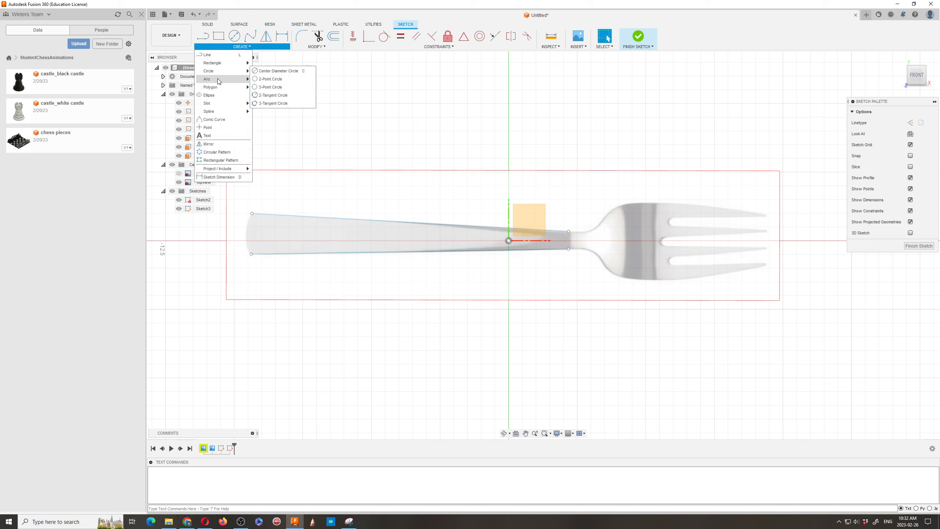
{"action": "mouse_move", "coordinate": [222, 80]}
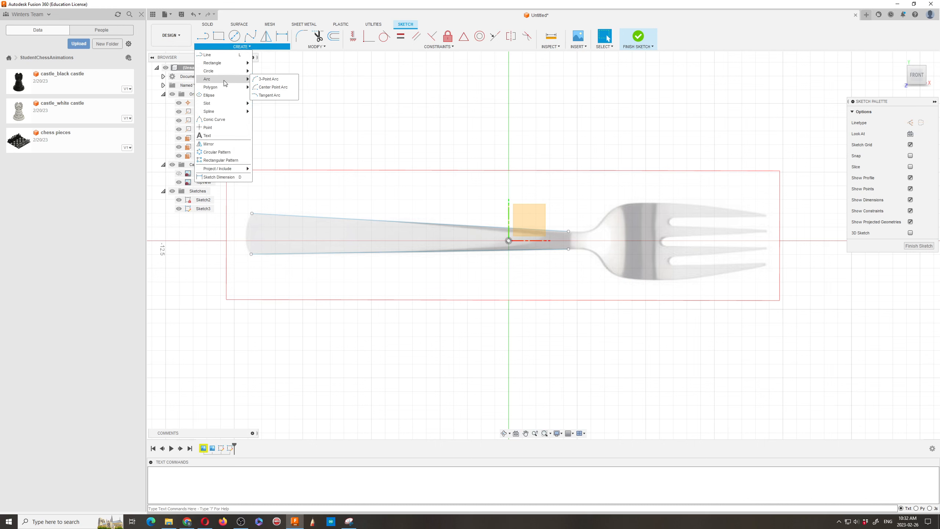
{"action": "left_click", "coordinate": [266, 86]}
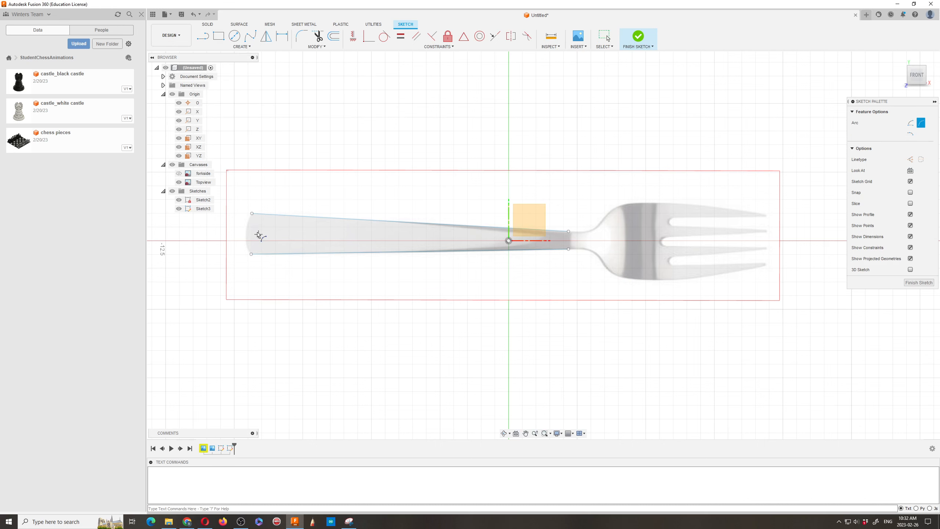
{"action": "scroll", "coordinate": [251, 215], "scroll_direction": "up", "scroll_amount": 5}
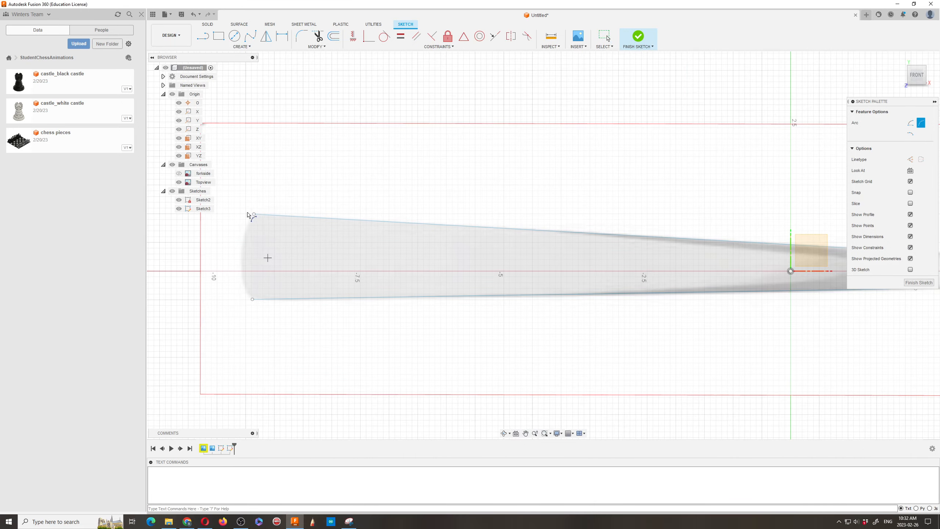
{"action": "left_click", "coordinate": [258, 216]}
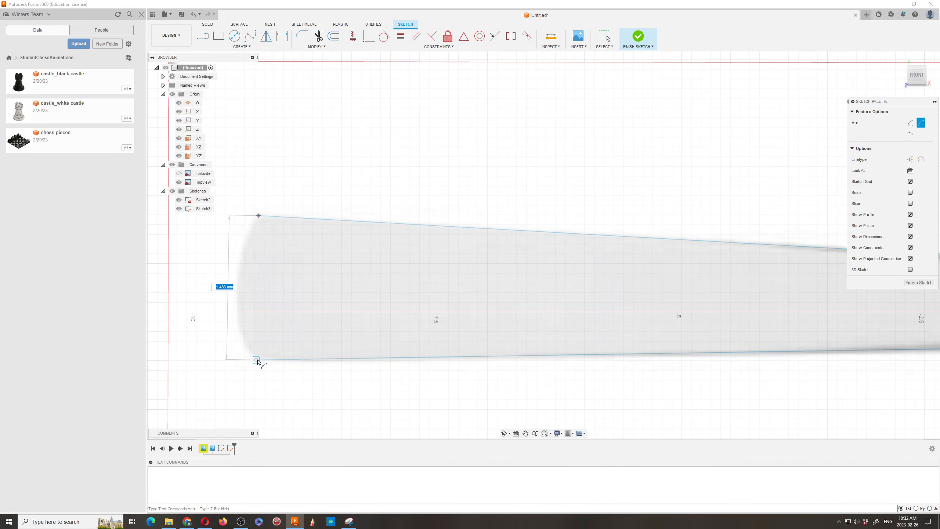
{"action": "left_click", "coordinate": [256, 359]}
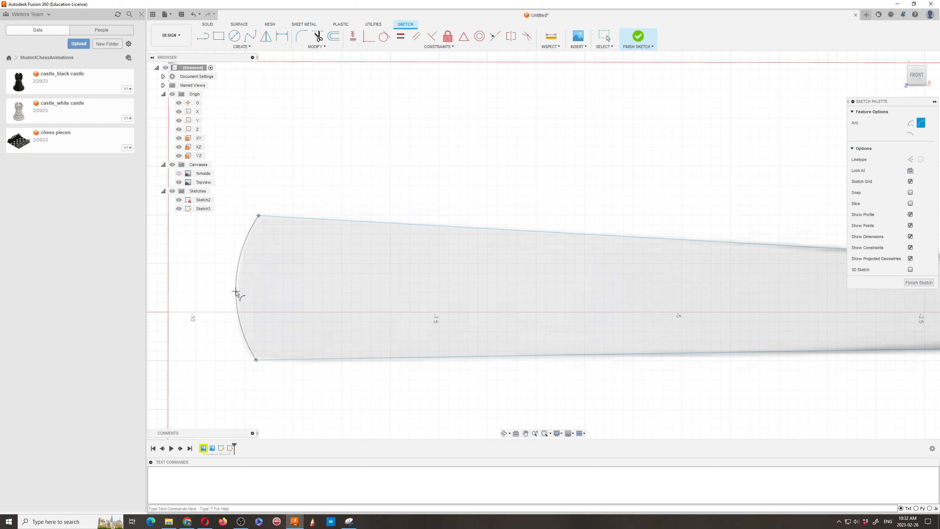
{"action": "scroll", "coordinate": [222, 268], "scroll_direction": "down", "scroll_amount": 5}
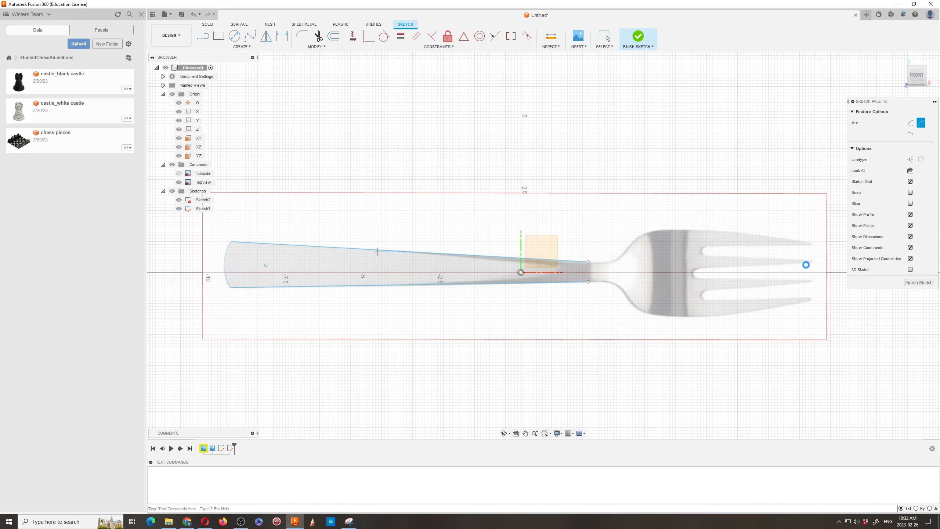
{"action": "key", "text": "Escape"}
Step: Sketch a near-vertical line about 2.1 mm long across the tips of the fork's tines, extending slightly past the outer tines
{"action": "scroll", "coordinate": [812, 268], "scroll_direction": "up", "scroll_amount": 2}
{"action": "scroll", "coordinate": [809, 271], "scroll_direction": "up", "scroll_amount": 1}
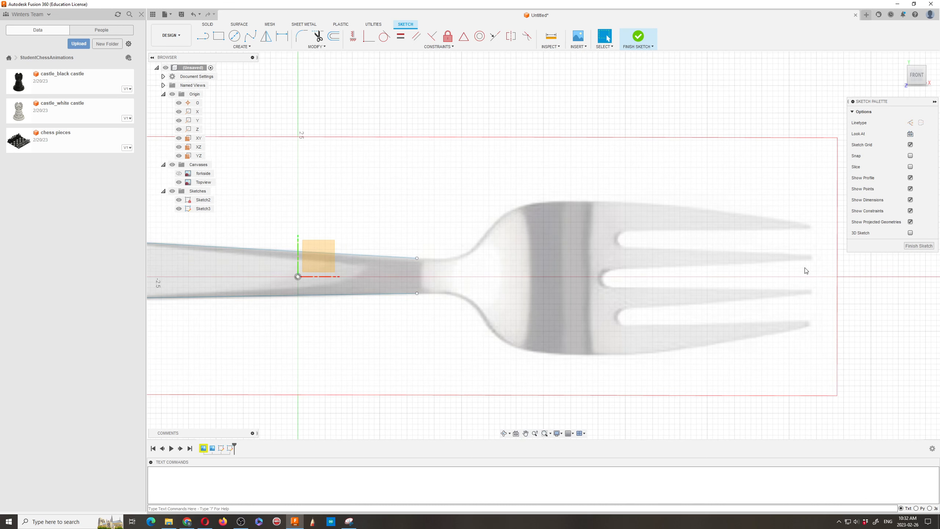
{"action": "scroll", "coordinate": [806, 270], "scroll_direction": "down", "scroll_amount": 1}
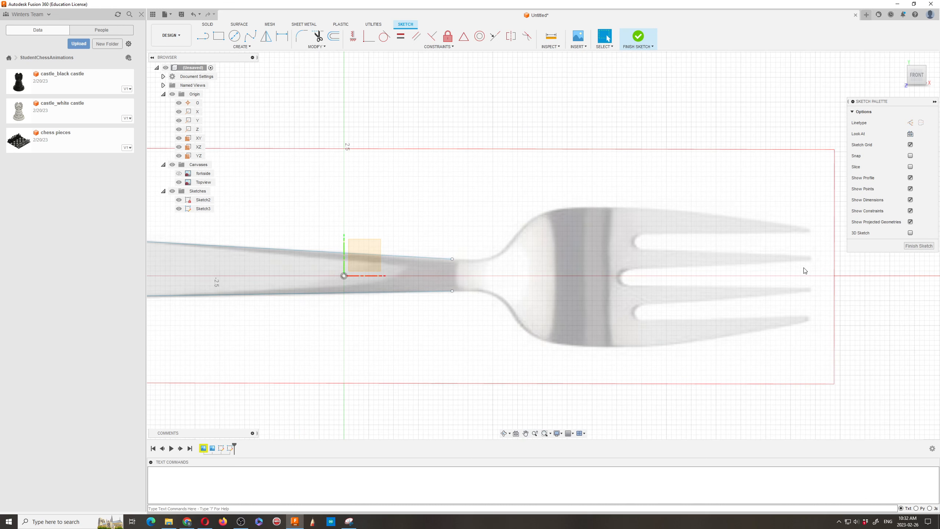
{"action": "left_click", "coordinate": [202, 36]}
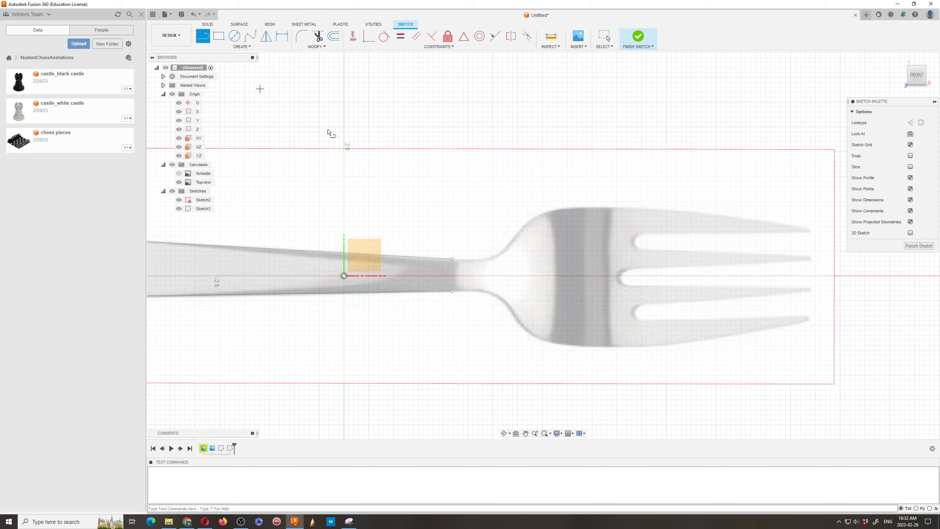
{"action": "left_click", "coordinate": [811, 224]}
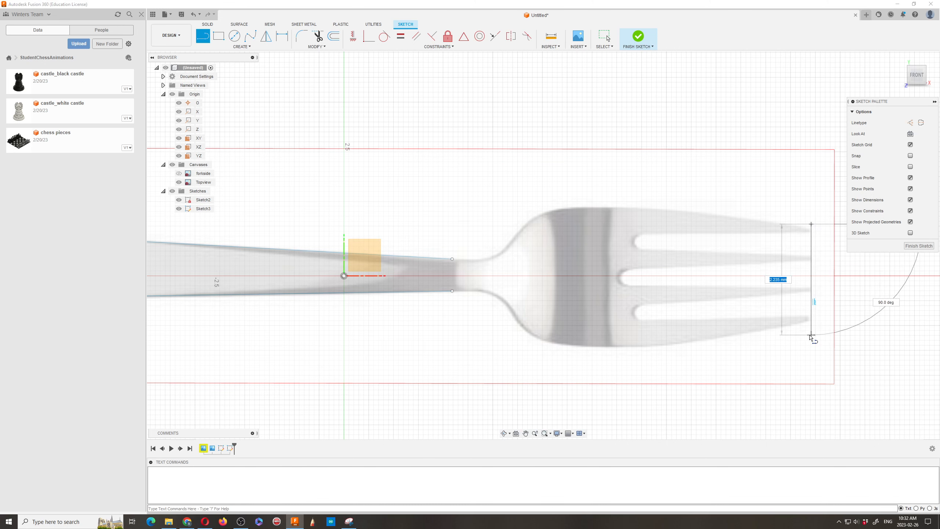
{"action": "scroll", "coordinate": [810, 328], "scroll_direction": "up", "scroll_amount": 5}
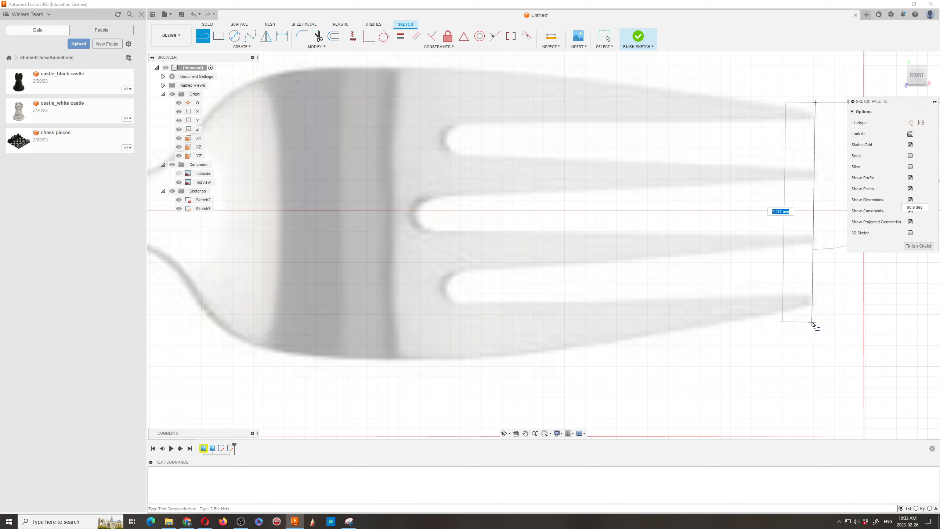
{"action": "left_click", "coordinate": [813, 322]}
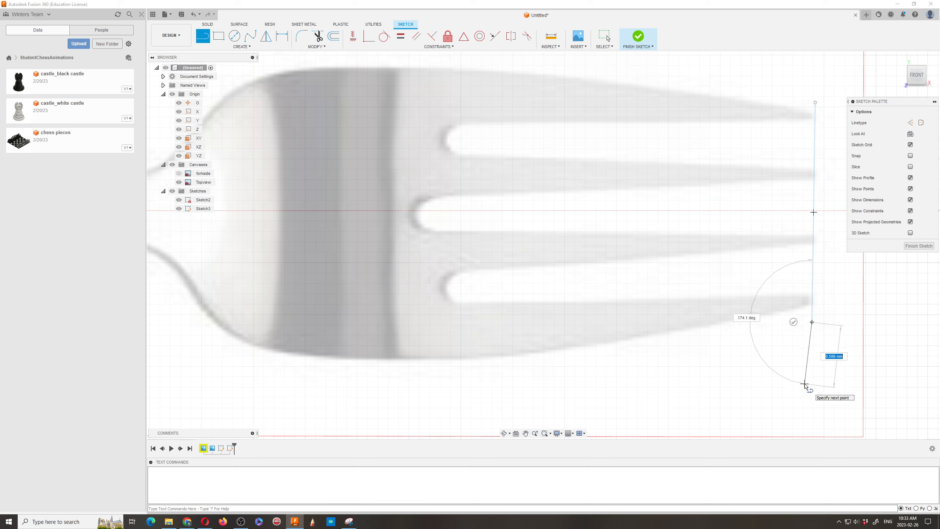
{"action": "key", "text": "Escape"}
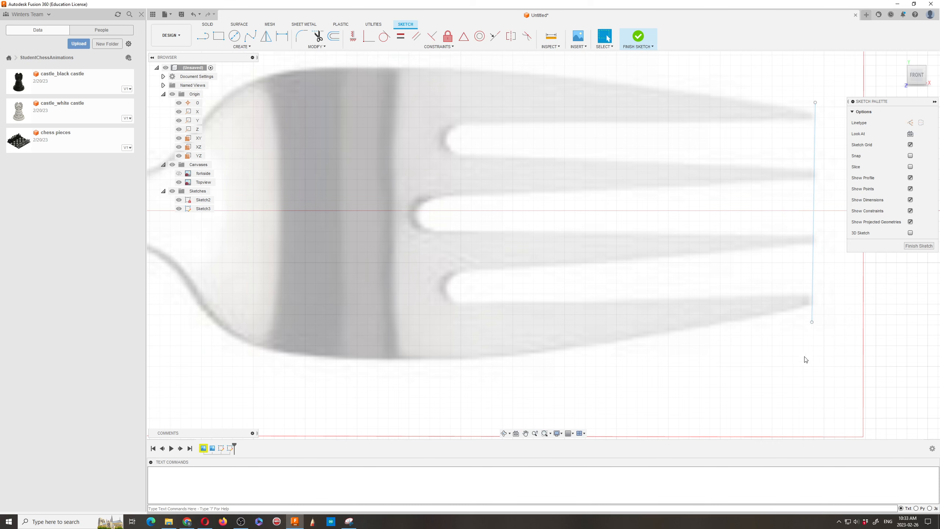
{"action": "left_click", "coordinate": [812, 220]}
Step: Start a control point spline at the upper handle line's neck end and trace the upper neck curve onto the head's shoulder
{"action": "scroll", "coordinate": [813, 217], "scroll_direction": "down", "scroll_amount": 5}
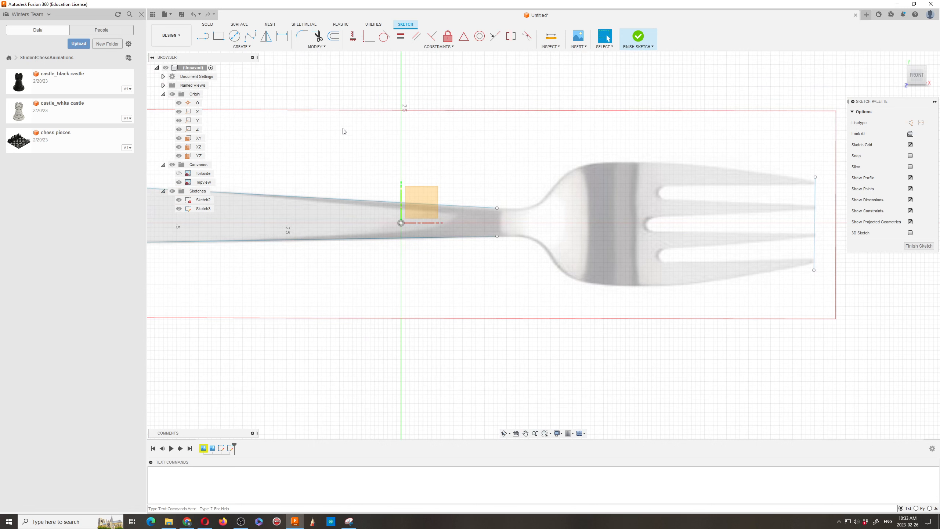
{"action": "left_click", "coordinate": [246, 47]}
{"action": "mouse_move", "coordinate": [238, 116]}
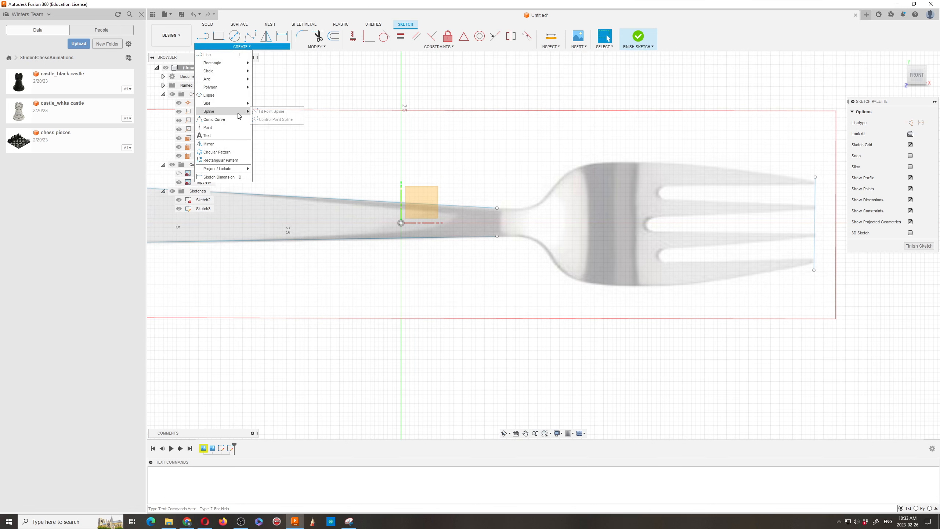
{"action": "left_click", "coordinate": [256, 120]}
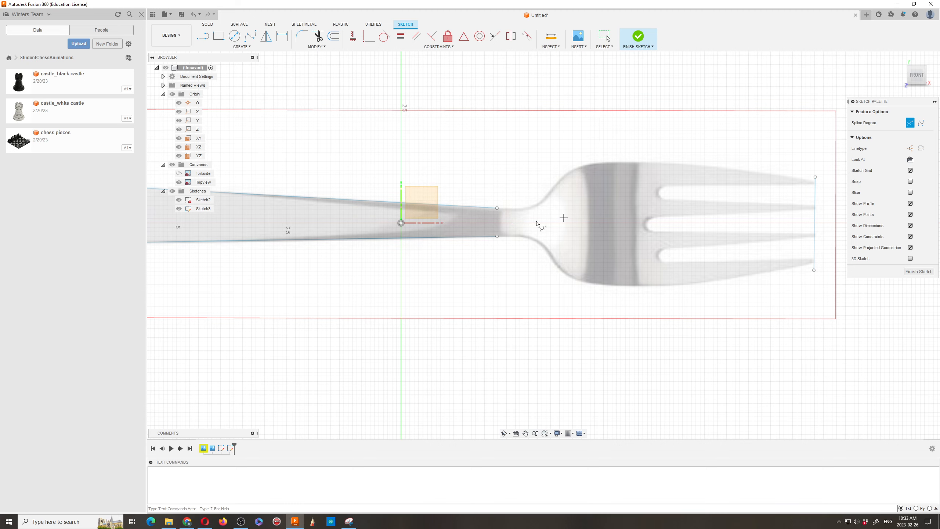
{"action": "scroll", "coordinate": [517, 215], "scroll_direction": "down", "scroll_amount": 2}
{"action": "scroll", "coordinate": [485, 221], "scroll_direction": "up", "scroll_amount": 4}
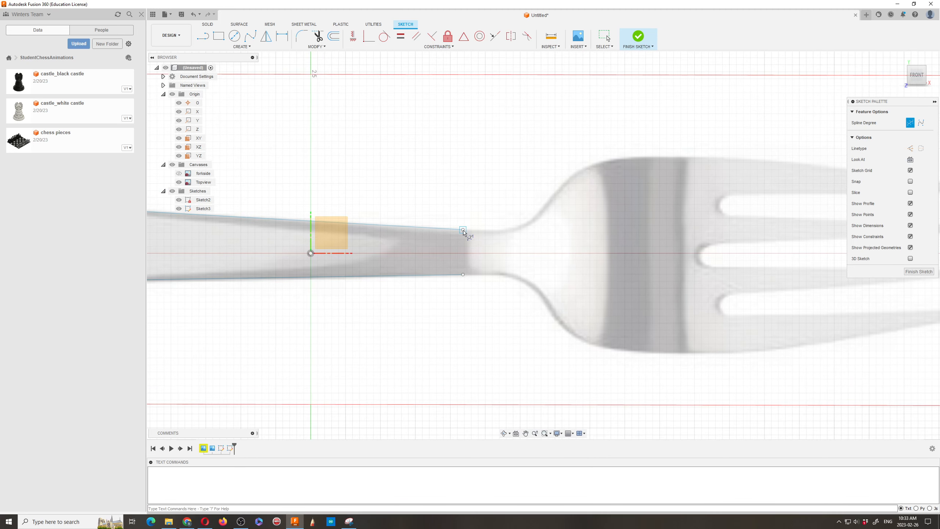
{"action": "left_click", "coordinate": [462, 230]}
{"action": "left_click", "coordinate": [477, 231]}
{"action": "left_click", "coordinate": [493, 231]}
{"action": "left_click", "coordinate": [509, 229]}
{"action": "left_click", "coordinate": [521, 225]}
{"action": "left_click", "coordinate": [534, 218]}
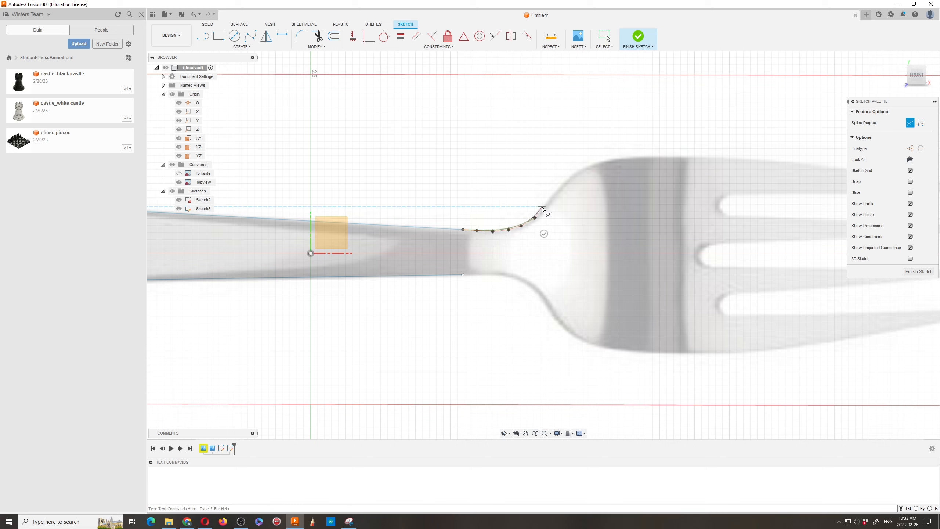
{"action": "left_click", "coordinate": [544, 206]}
{"action": "left_click", "coordinate": [553, 196]}
{"action": "left_click", "coordinate": [566, 180]}
{"action": "left_click", "coordinate": [584, 169]}
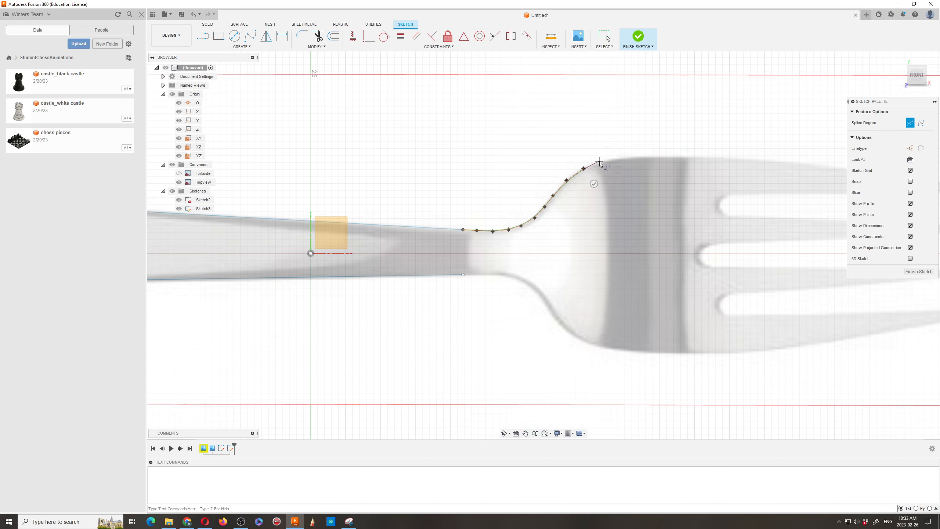
{"action": "left_click", "coordinate": [601, 162]}
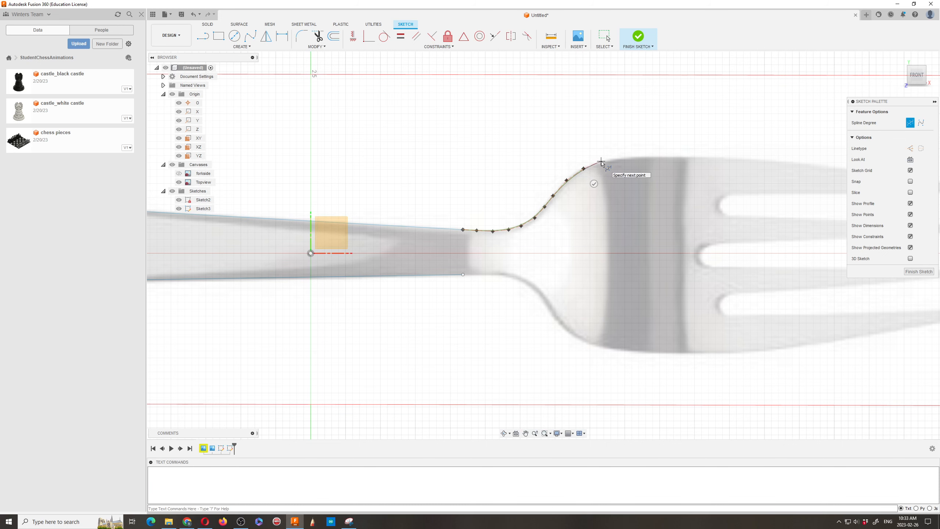
{"action": "left_click", "coordinate": [628, 158]}
Step: Continue the spline along the upper edge of the head and outer tine, and end it just beyond the line at the tine tips
{"action": "scroll", "coordinate": [404, 173], "scroll_direction": "down", "scroll_amount": 4}
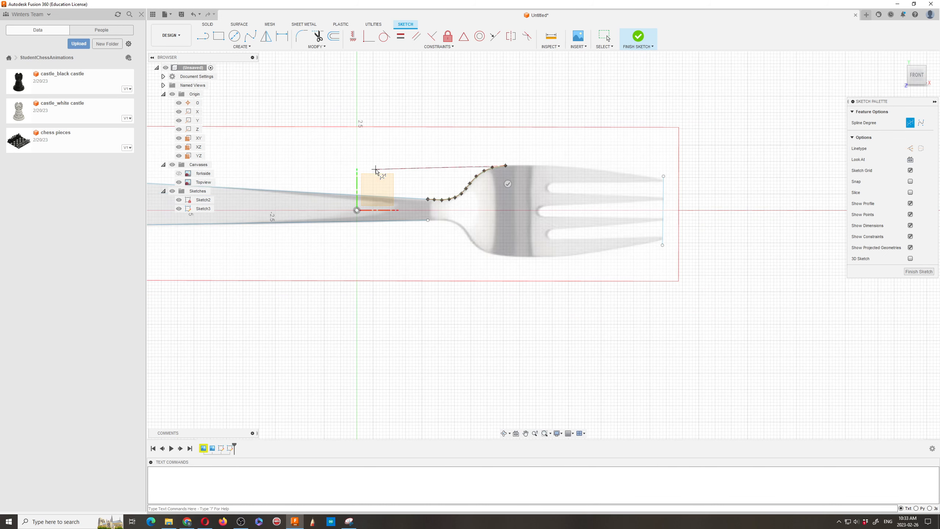
{"action": "scroll", "coordinate": [306, 184], "scroll_direction": "down", "scroll_amount": 2}
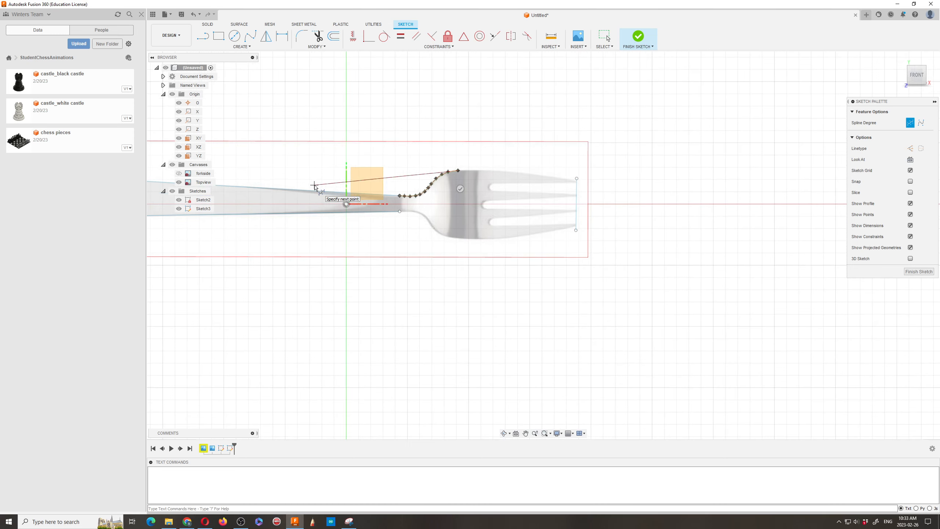
{"action": "scroll", "coordinate": [494, 165], "scroll_direction": "up", "scroll_amount": 6}
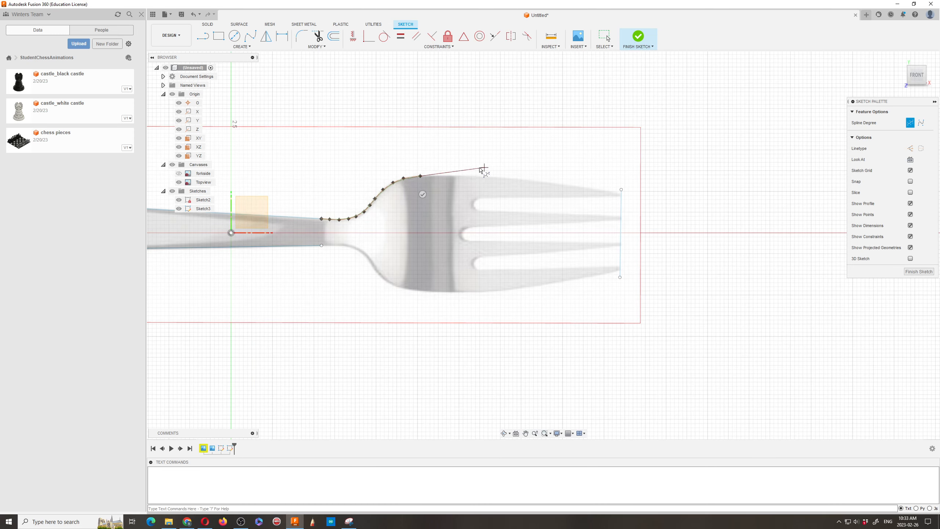
{"action": "left_click", "coordinate": [420, 176]}
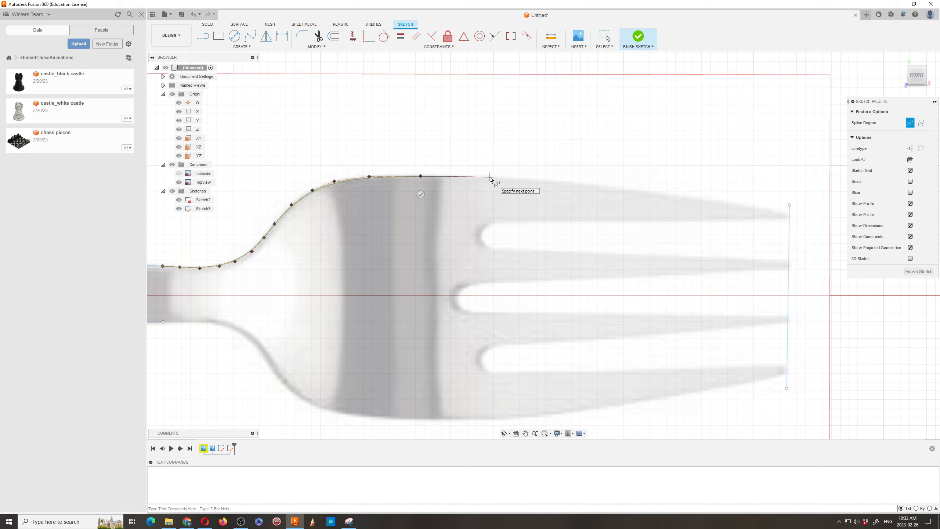
{"action": "left_click", "coordinate": [490, 177]}
{"action": "left_click", "coordinate": [546, 181]}
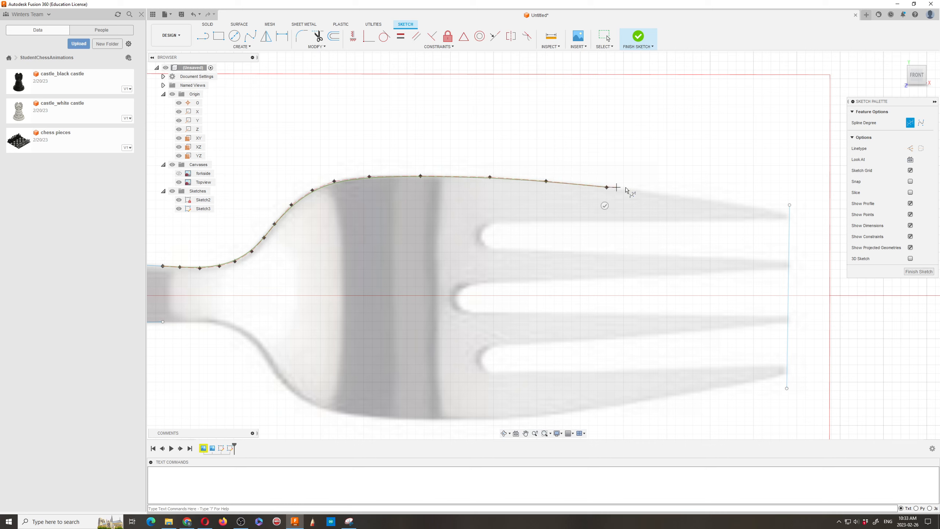
{"action": "left_click", "coordinate": [674, 194]}
{"action": "left_click", "coordinate": [764, 207]}
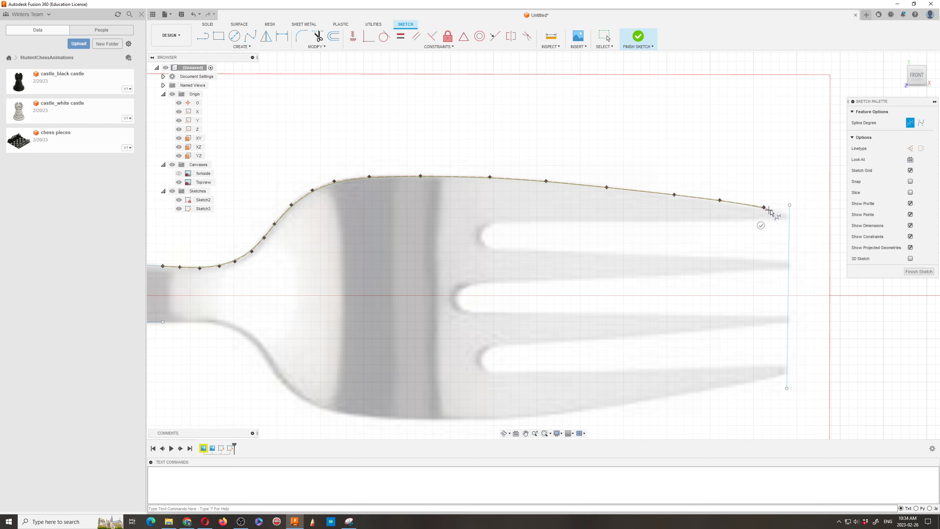
{"action": "scroll", "coordinate": [769, 210], "scroll_direction": "up", "scroll_amount": 5}
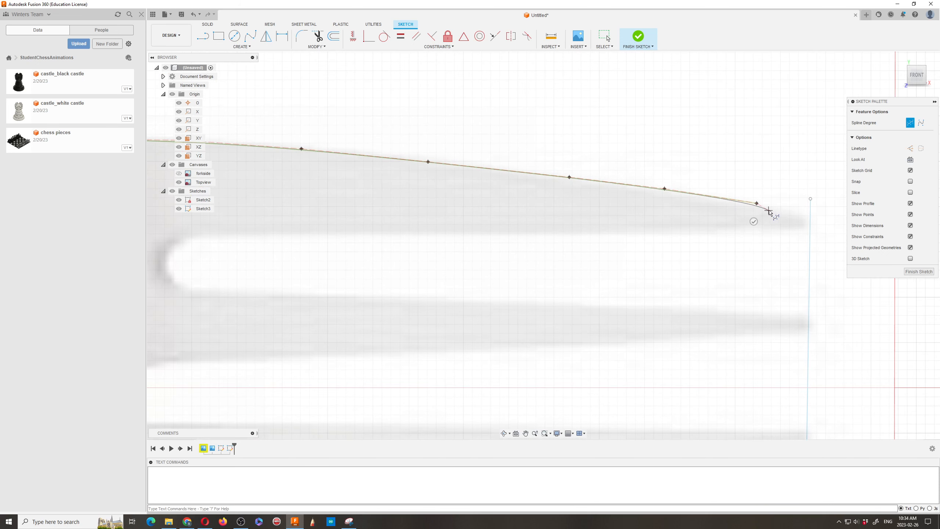
{"action": "left_click", "coordinate": [800, 213]}
{"action": "left_click", "coordinate": [821, 216]}
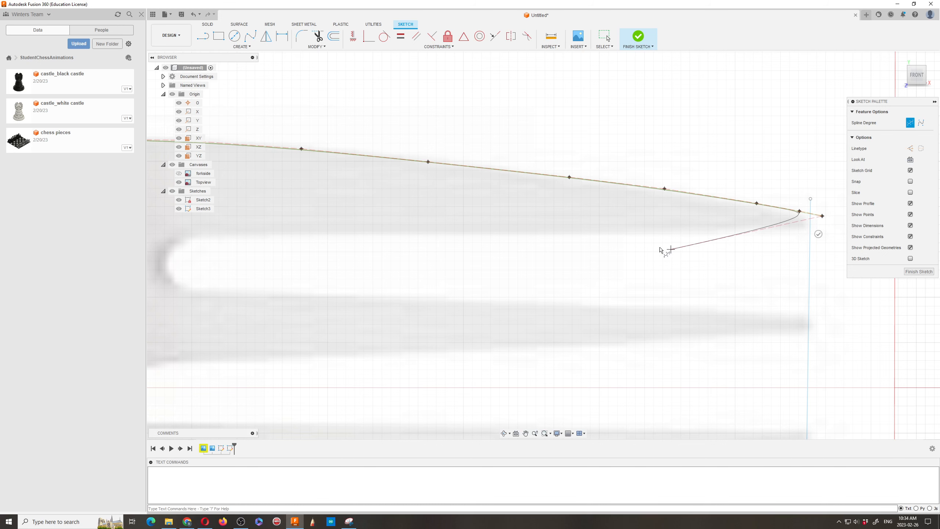
{"action": "scroll", "coordinate": [592, 233], "scroll_direction": "down", "scroll_amount": 3}
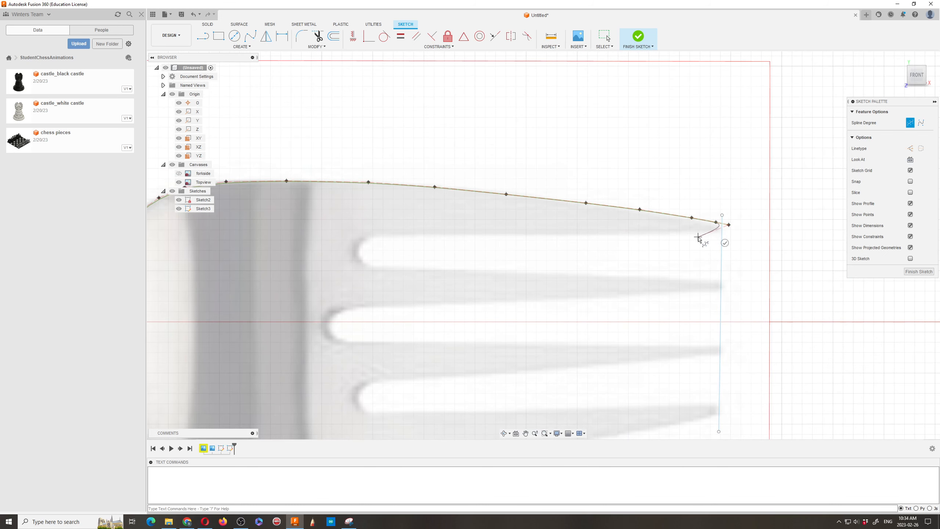
{"action": "left_click", "coordinate": [743, 229]}
{"action": "left_click", "coordinate": [738, 246]}
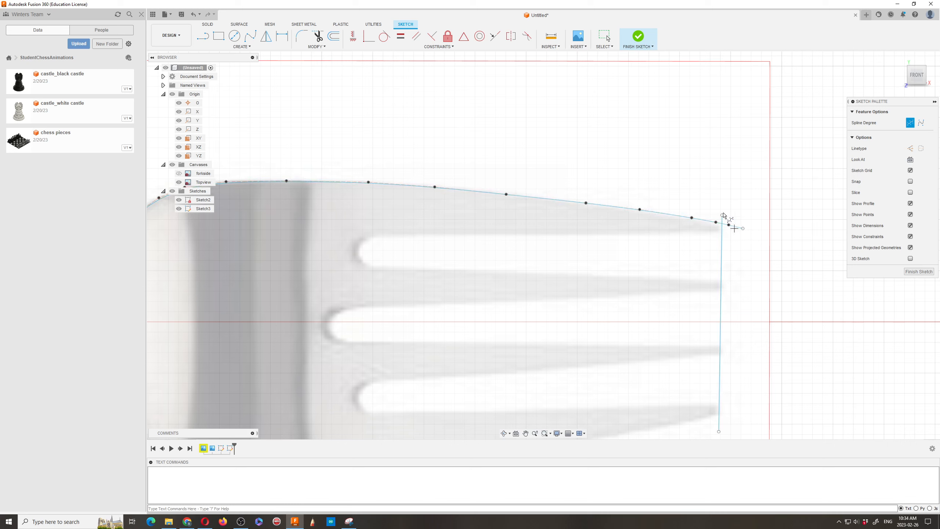
Step: Trim the spline's overhang beyond the line across the tine tips
{"action": "left_click", "coordinate": [317, 36]}
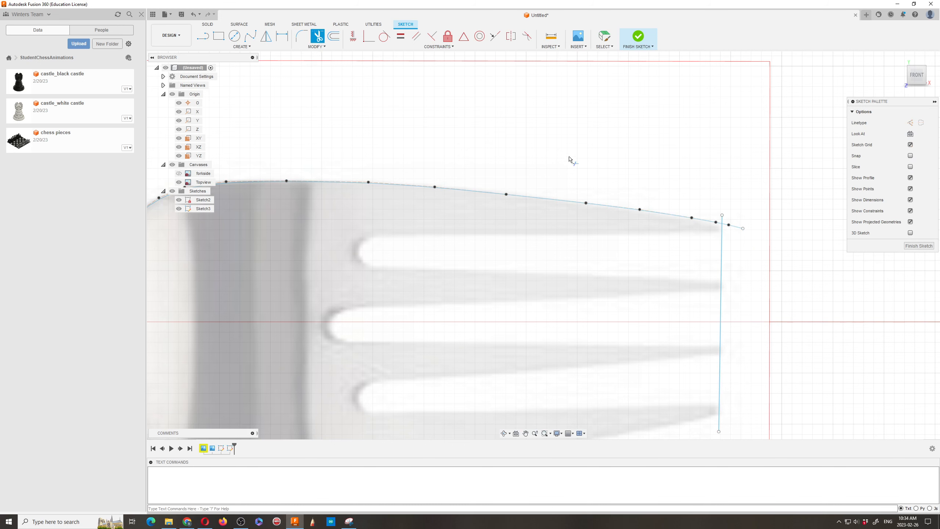
{"action": "left_click", "coordinate": [730, 225]}
{"action": "scroll", "coordinate": [772, 253], "scroll_direction": "down", "scroll_amount": 6}
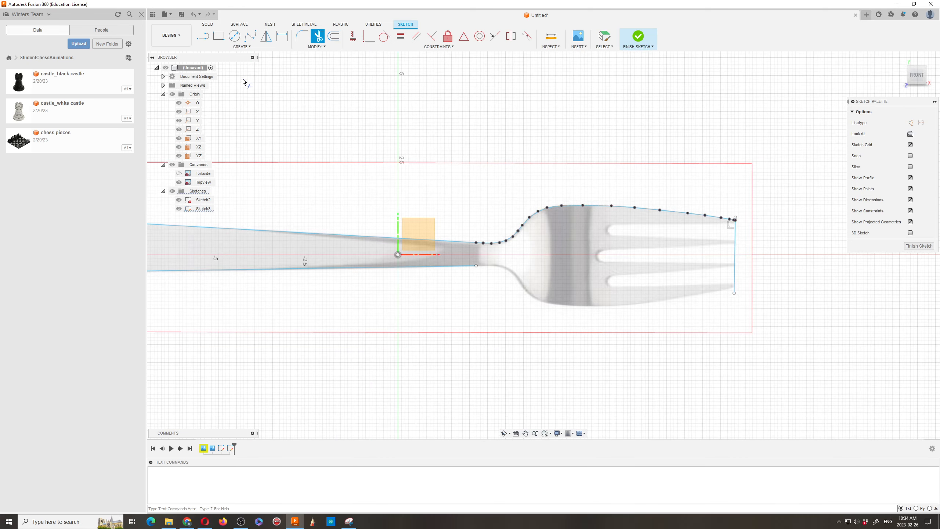
Step: Start a control point spline at the lower handle line's neck end and trace the lower neck curve onto the head's shoulder
{"action": "left_click", "coordinate": [241, 47]}
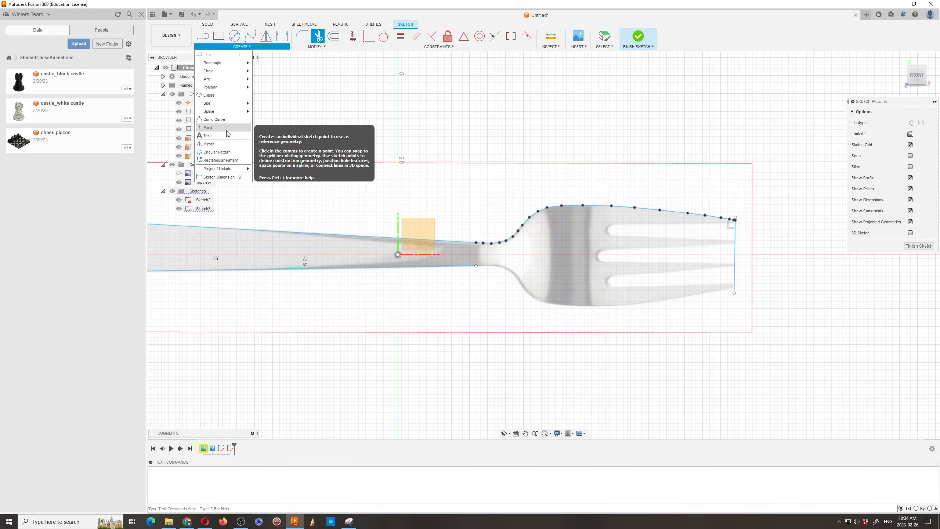
{"action": "mouse_move", "coordinate": [215, 113]}
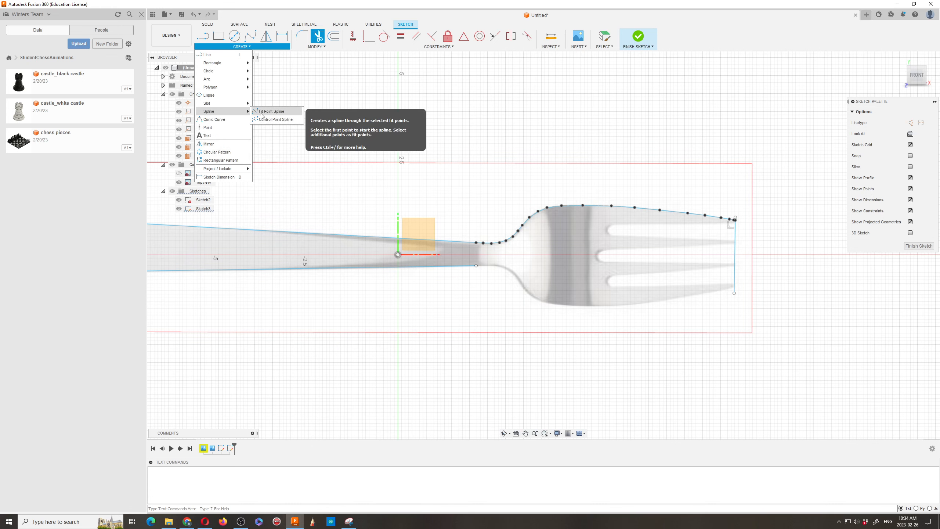
{"action": "left_click", "coordinate": [275, 120]}
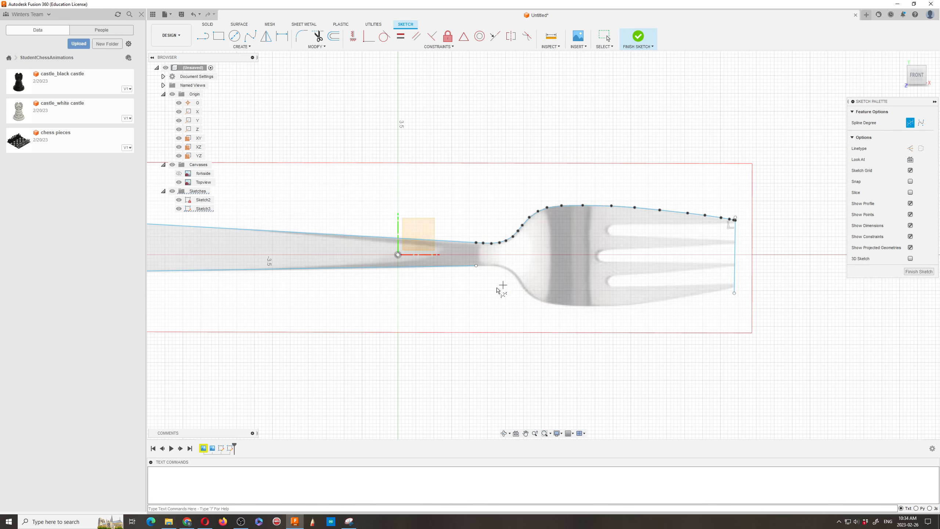
{"action": "scroll", "coordinate": [481, 285], "scroll_direction": "up", "scroll_amount": 5}
{"action": "left_click", "coordinate": [478, 245]}
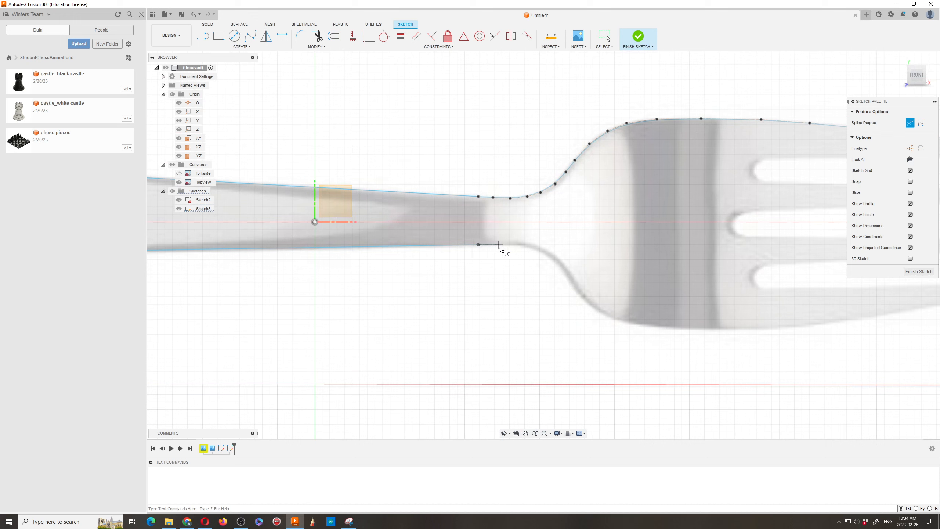
{"action": "left_click", "coordinate": [520, 245]}
{"action": "left_click", "coordinate": [540, 252]}
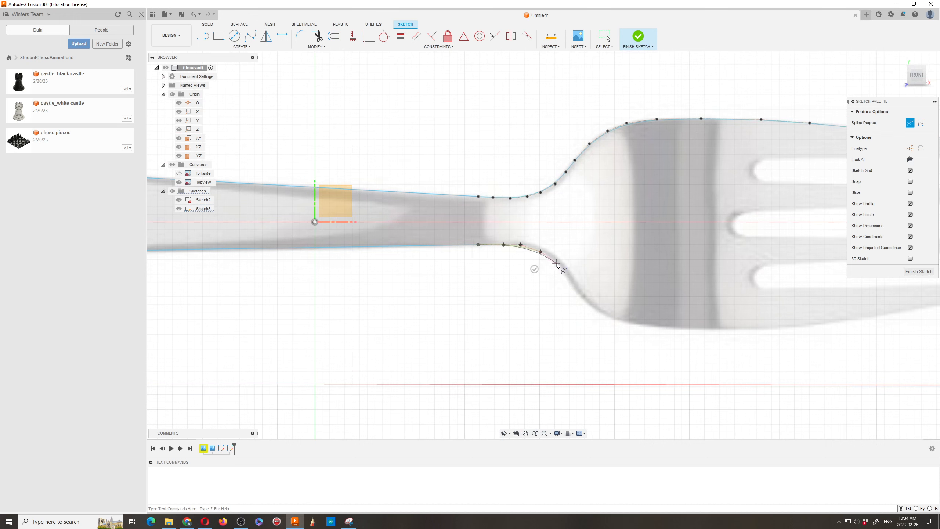
{"action": "left_click", "coordinate": [557, 263]}
{"action": "left_click", "coordinate": [567, 278]}
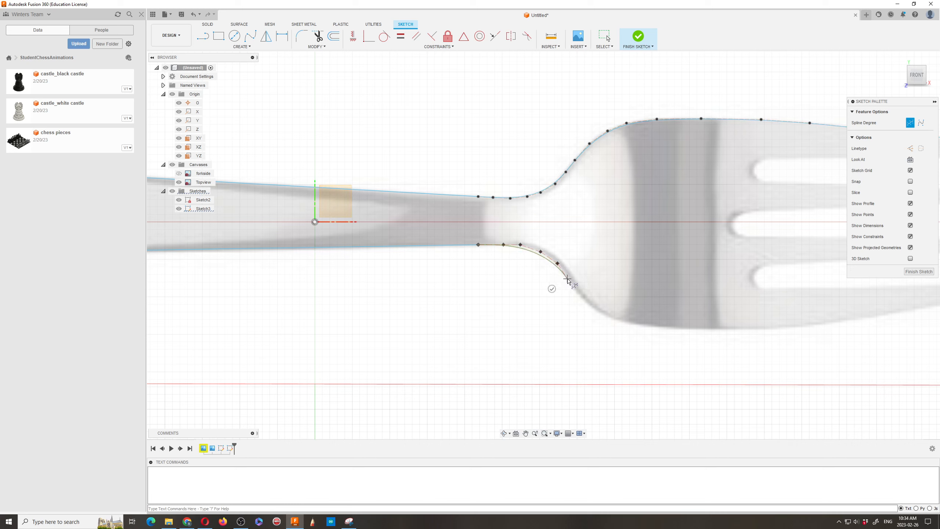
{"action": "left_click", "coordinate": [579, 296]}
{"action": "left_click", "coordinate": [599, 313]}
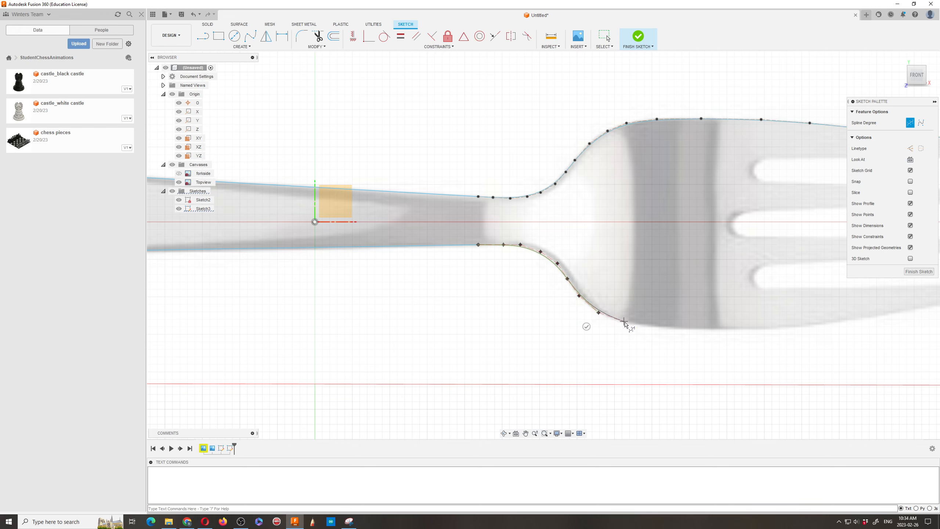
{"action": "left_click", "coordinate": [665, 329]}
Step: Continue the spline along the lower edge of the head and outer tine, and end it beyond the line at the tine tips
{"action": "scroll", "coordinate": [407, 318], "scroll_direction": "down", "scroll_amount": 5}
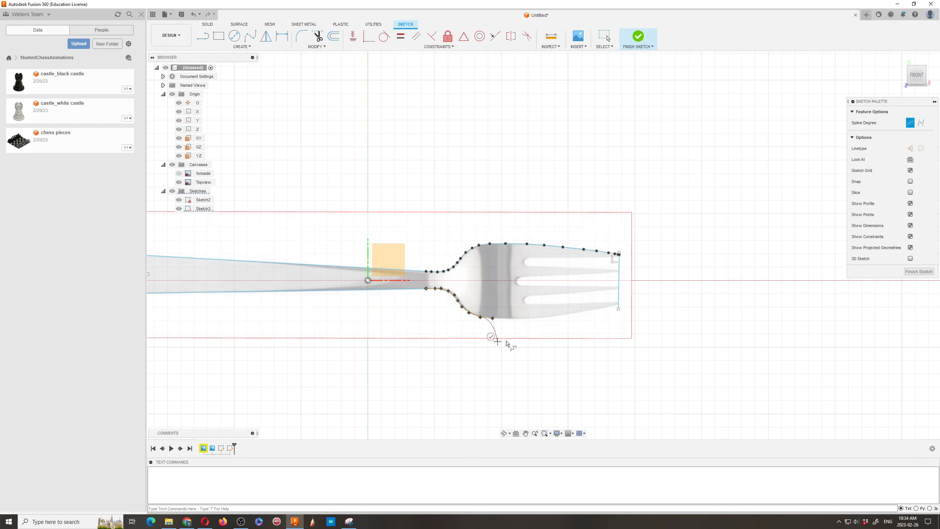
{"action": "scroll", "coordinate": [535, 325], "scroll_direction": "up", "scroll_amount": 3}
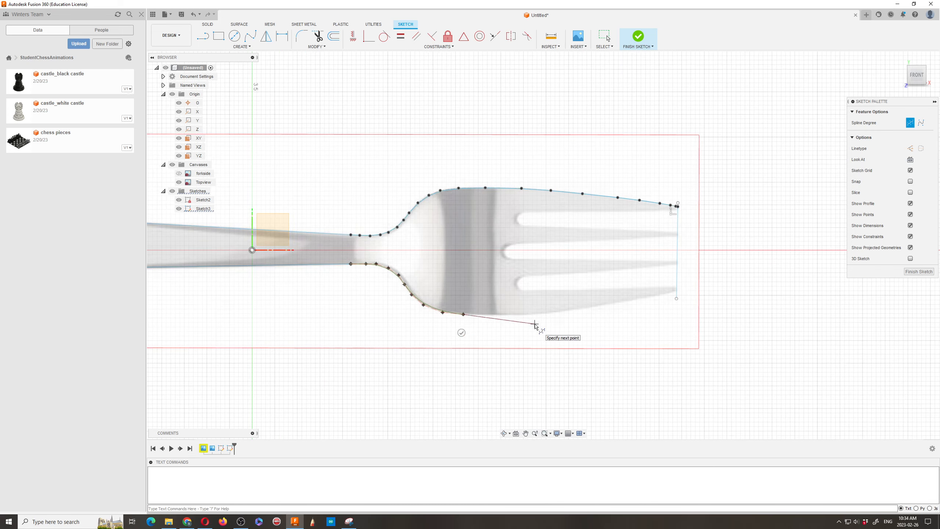
{"action": "left_click", "coordinate": [489, 314]}
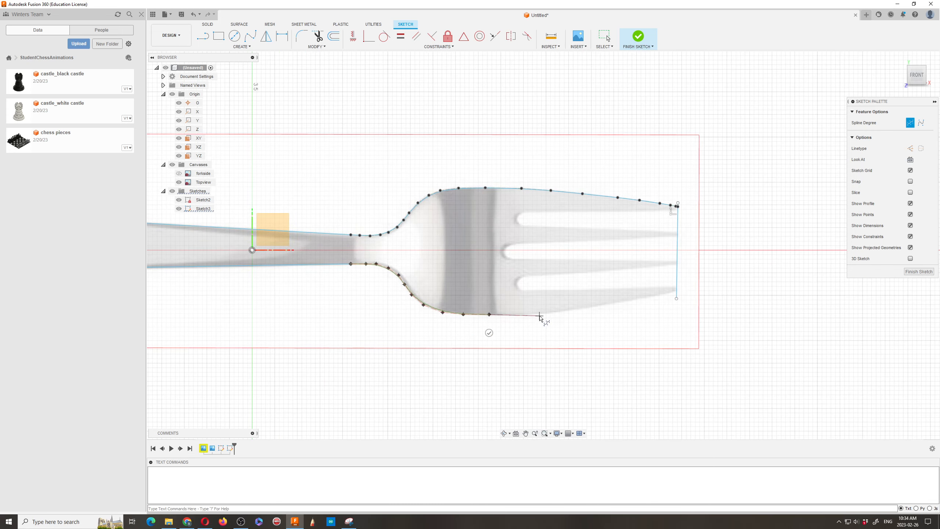
{"action": "left_click", "coordinate": [539, 315]}
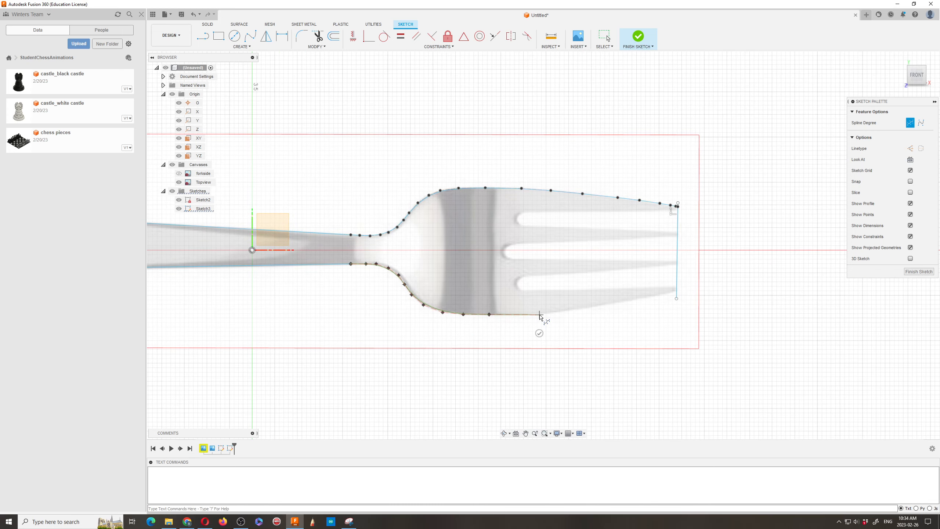
{"action": "left_click", "coordinate": [565, 312]}
{"action": "left_click", "coordinate": [598, 306]}
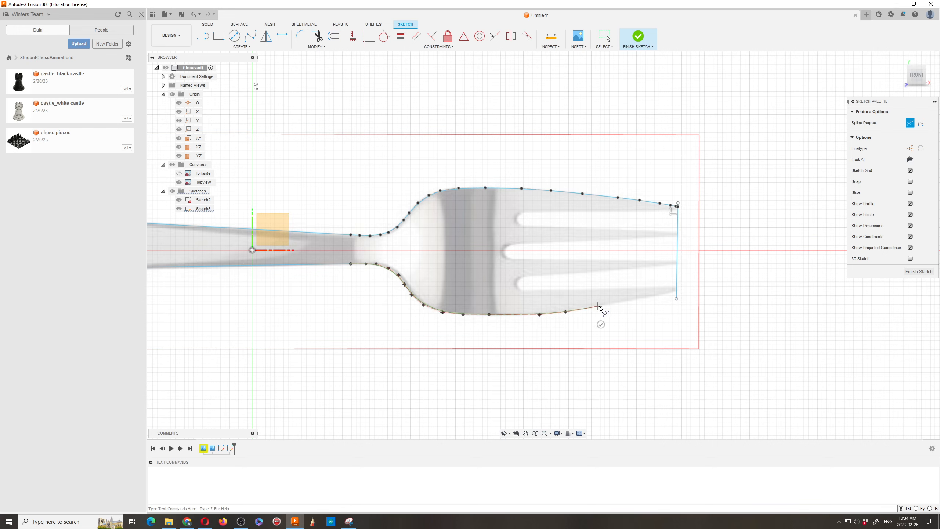
{"action": "left_click", "coordinate": [636, 300]}
{"action": "left_click", "coordinate": [663, 295]}
{"action": "scroll", "coordinate": [663, 295], "scroll_direction": "up", "scroll_amount": 5}
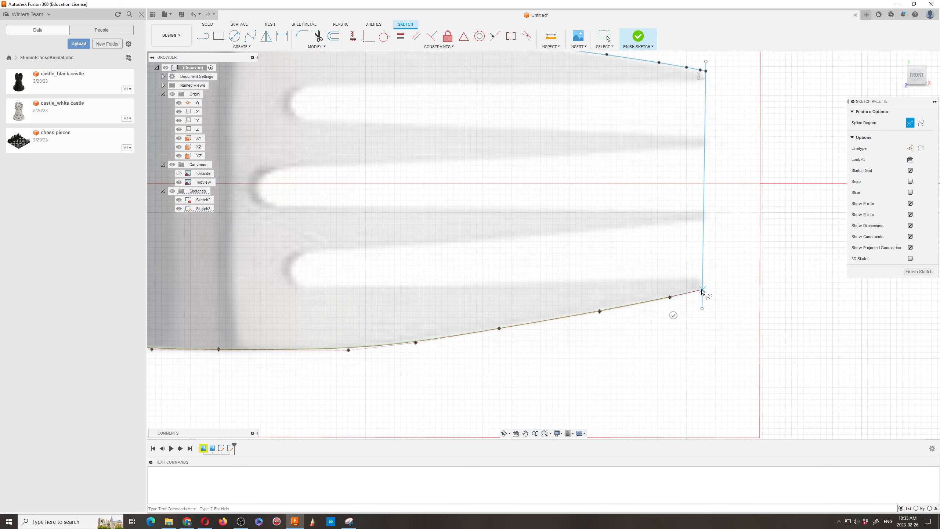
{"action": "left_click", "coordinate": [702, 289]}
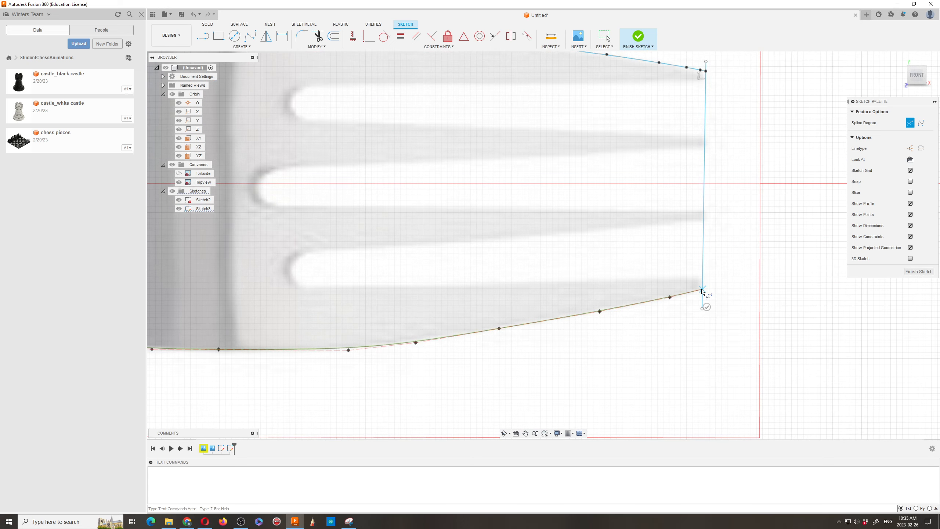
{"action": "left_click", "coordinate": [752, 276]}
{"action": "key", "text": "Escape"}
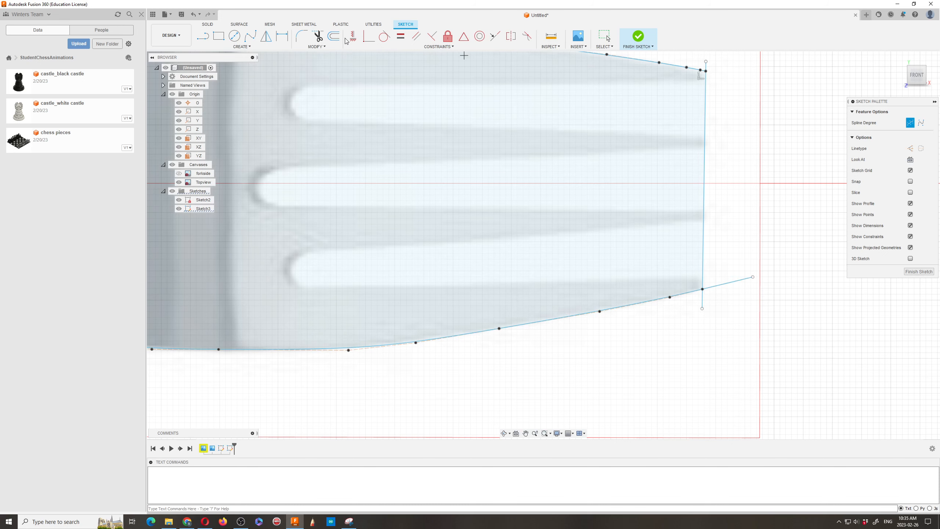
Step: Trim the lower spline's overhang beyond the line across the tine tips
{"action": "left_click", "coordinate": [317, 36]}
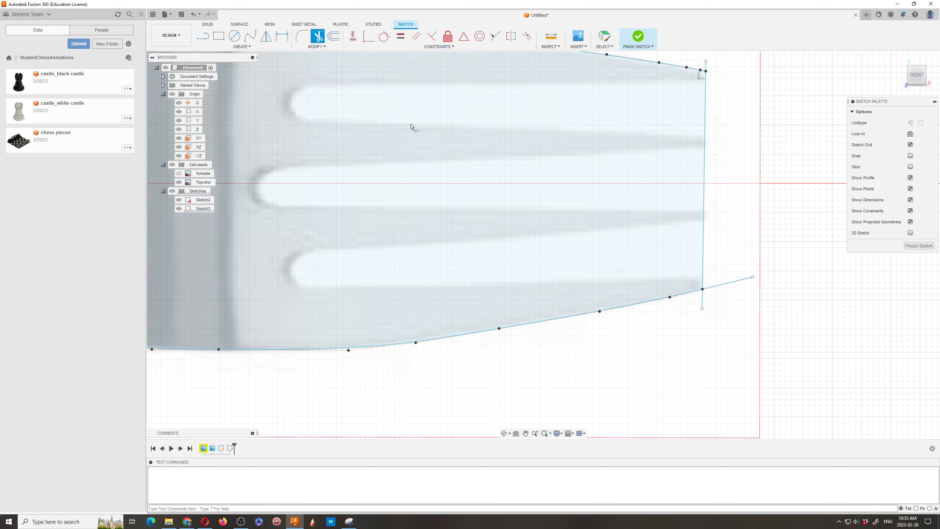
{"action": "left_click", "coordinate": [719, 286]}
{"action": "scroll", "coordinate": [723, 325], "scroll_direction": "down", "scroll_amount": 4}
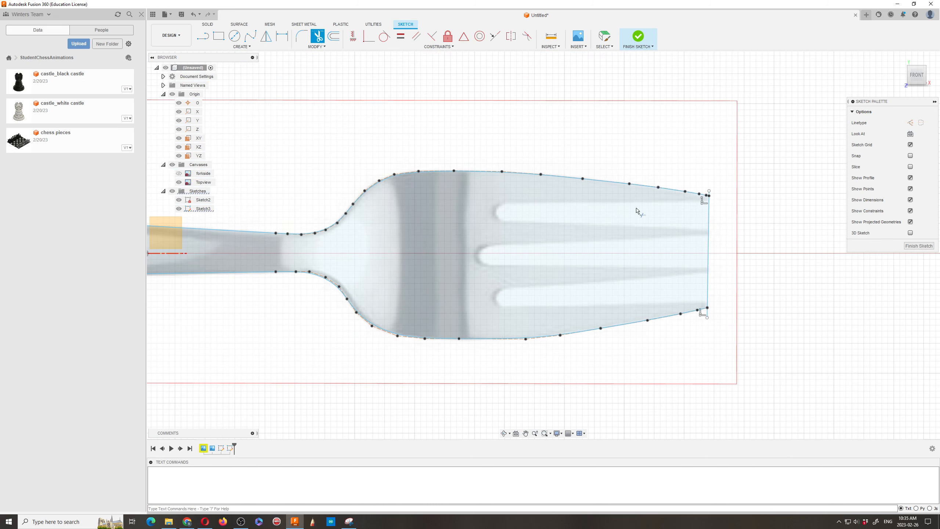
{"action": "scroll", "coordinate": [547, 233], "scroll_direction": "down", "scroll_amount": 5}
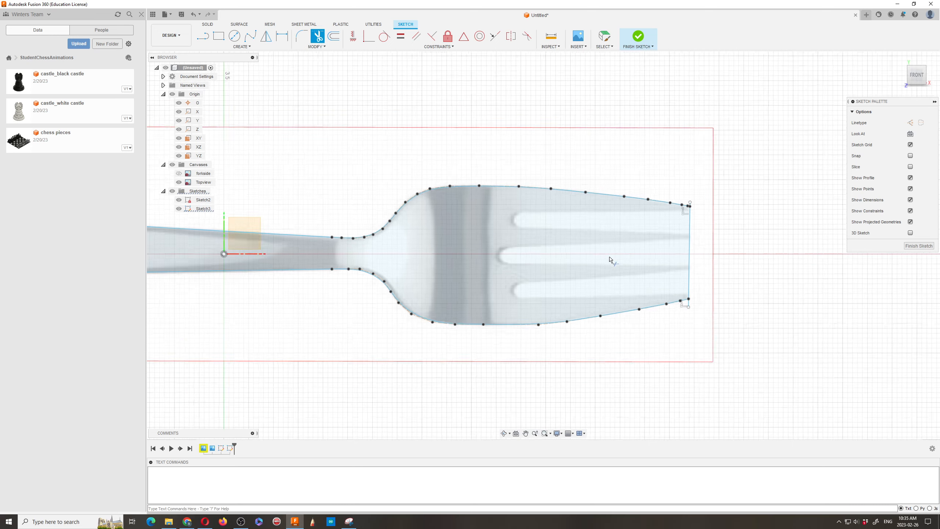
Step: Move the upper spline's control point at the head's shoulder slightly outward to match the canvas outline
{"action": "scroll", "coordinate": [525, 254], "scroll_direction": "up", "scroll_amount": 5}
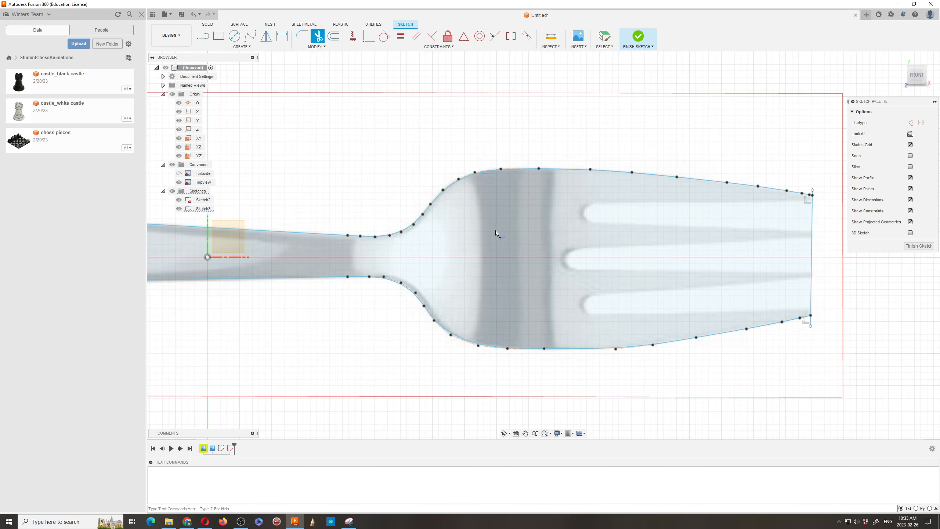
{"action": "scroll", "coordinate": [497, 86], "scroll_direction": "up", "scroll_amount": 4}
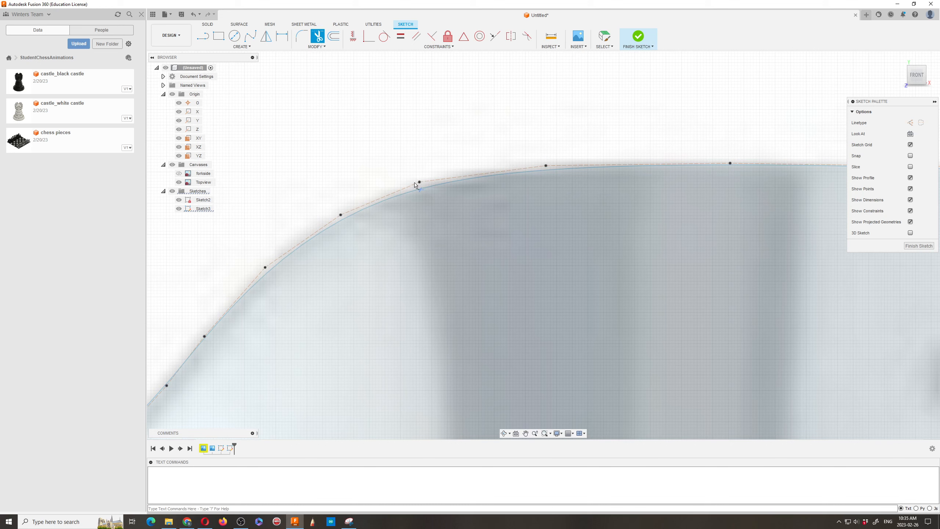
{"action": "key", "text": "Escape"}
{"action": "left_click_drag", "start_coordinate": [419, 183], "coordinate": [417, 180]}
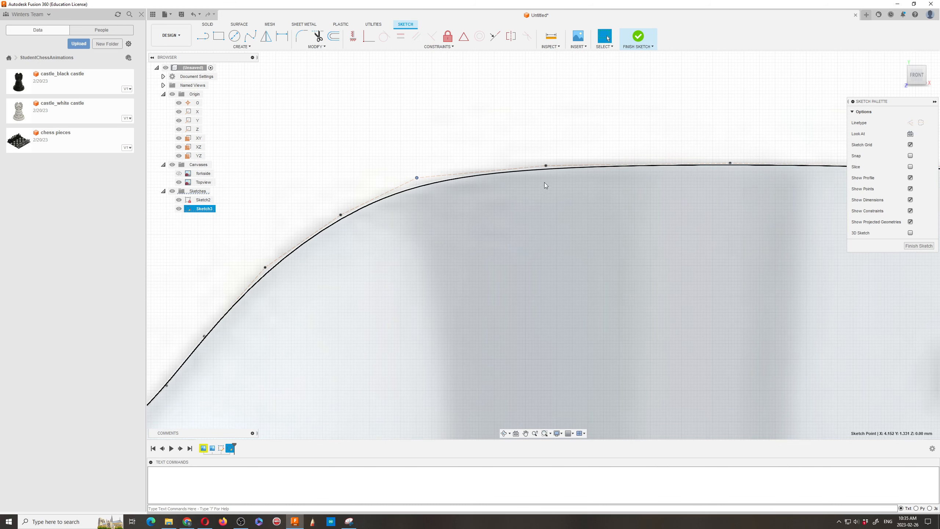
Step: Adjust two control points of the upper spline on the neck-to-head curve to match the canvas, and finish the sketch
{"action": "scroll", "coordinate": [404, 198], "scroll_direction": "down", "scroll_amount": 5}
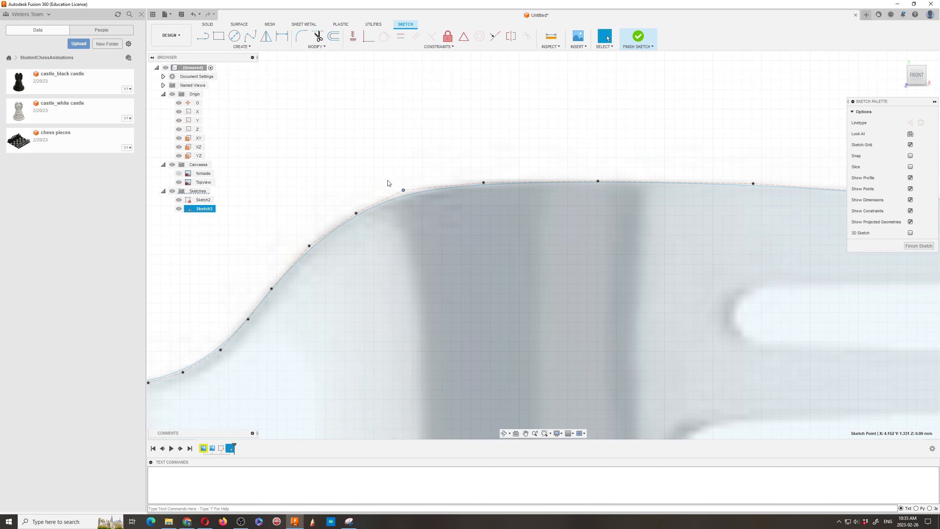
{"action": "scroll", "coordinate": [480, 217], "scroll_direction": "down", "scroll_amount": 5}
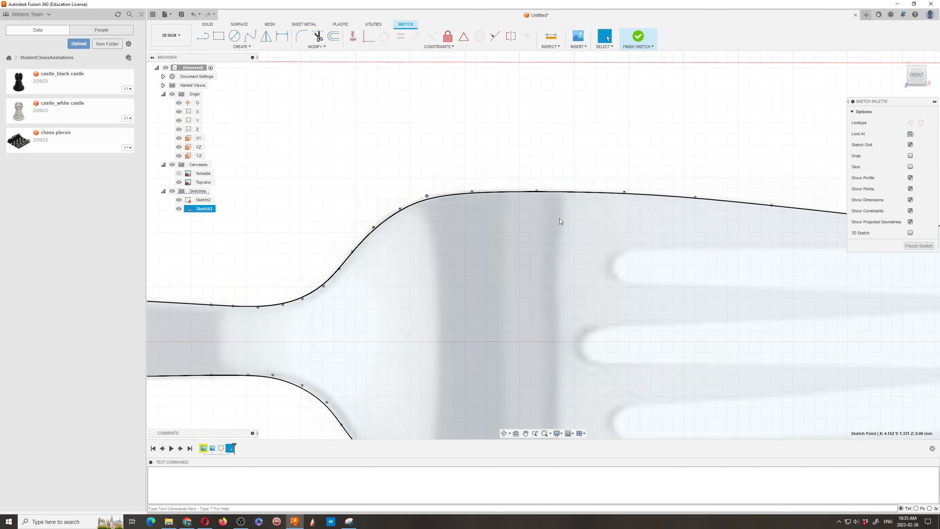
{"action": "scroll", "coordinate": [372, 270], "scroll_direction": "up", "scroll_amount": 6}
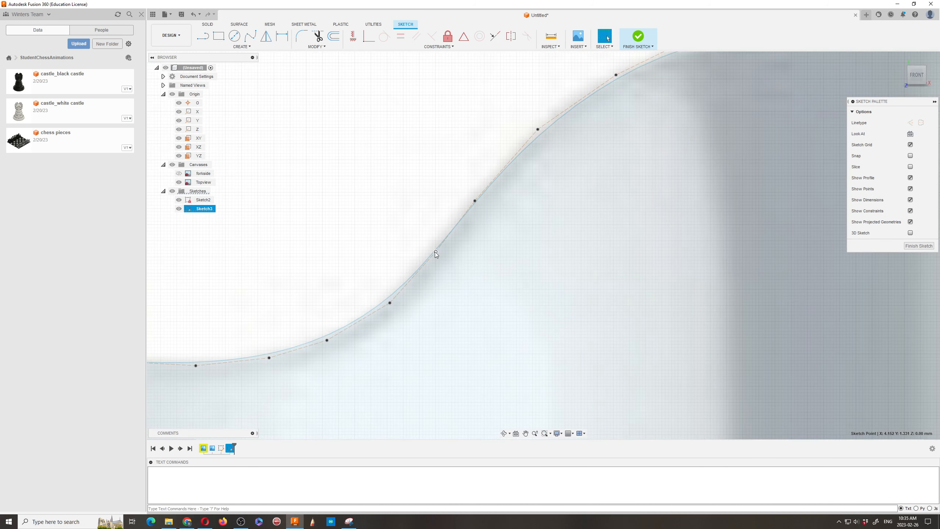
{"action": "mouse_move", "coordinate": [436, 253]}
{"action": "left_mouse_down"}
{"action": "mouse_move", "coordinate": [442, 258]}
{"action": "mouse_move", "coordinate": [433, 251]}
{"action": "left_mouse_up"}
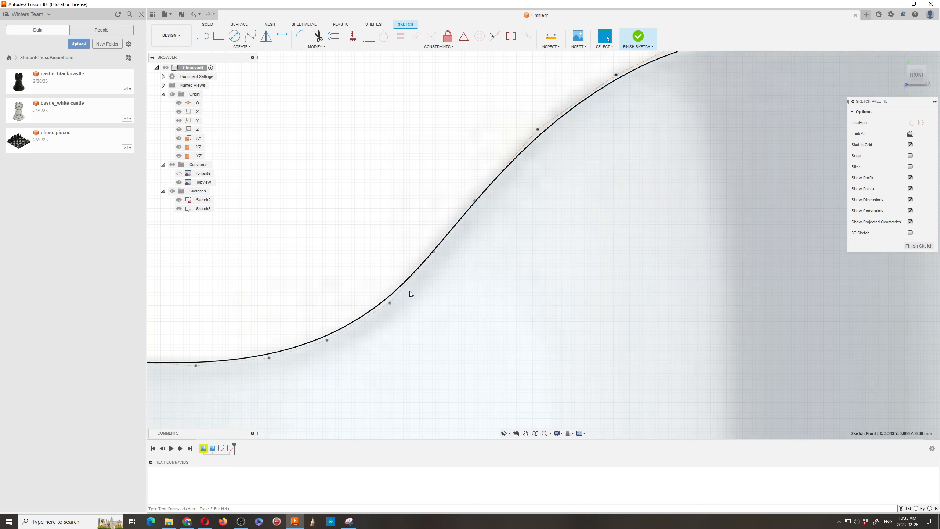
{"action": "left_click_drag", "start_coordinate": [389, 303], "coordinate": [391, 306]}
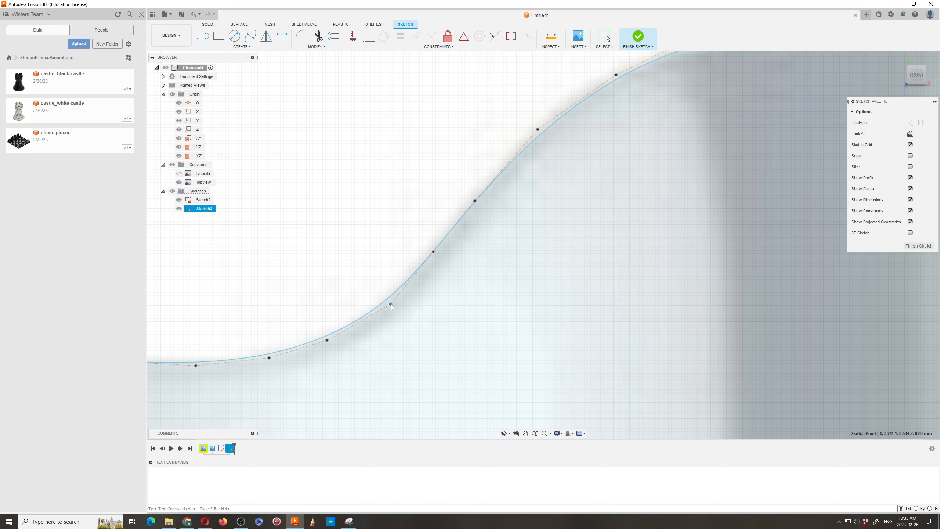
{"action": "scroll", "coordinate": [391, 305], "scroll_direction": "down", "scroll_amount": 10}
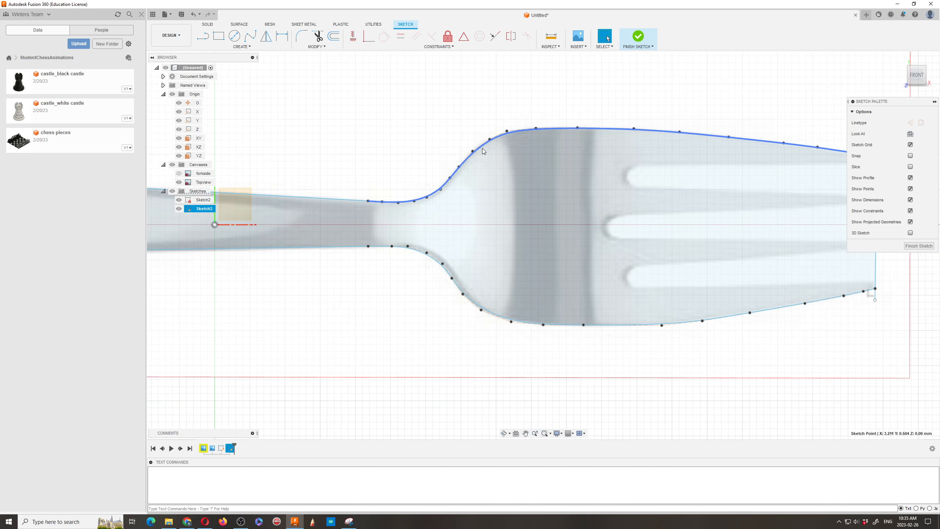
{"action": "scroll", "coordinate": [481, 148], "scroll_direction": "down", "scroll_amount": 2}
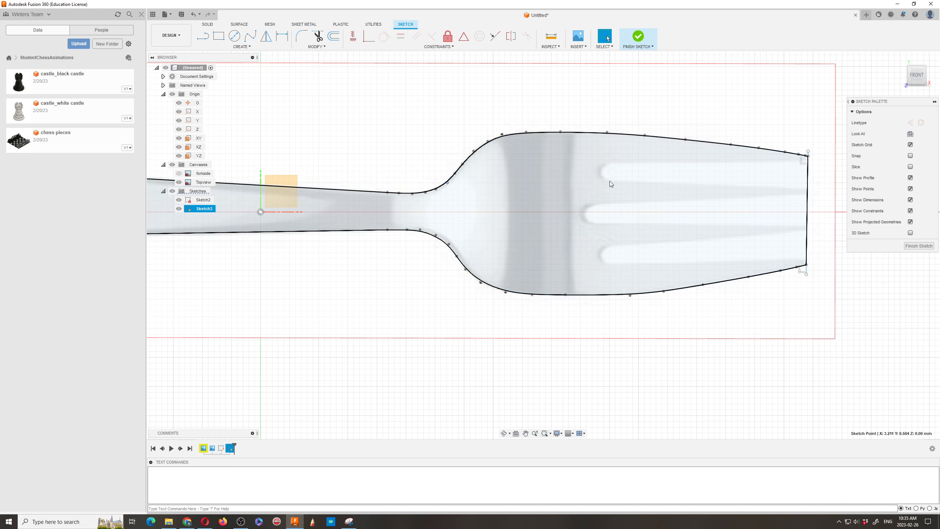
{"action": "left_click", "coordinate": [641, 39]}
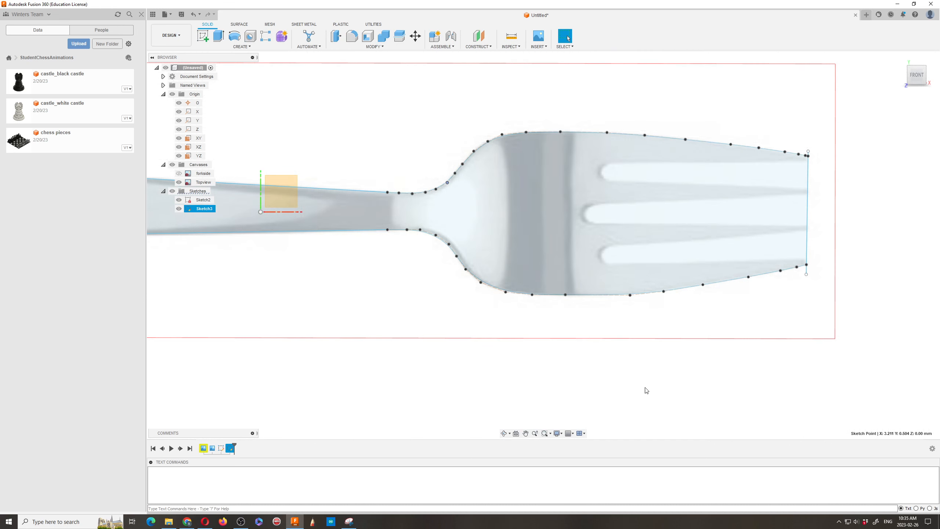
Step: Extrude the whole fork profile symmetrically as a new body, deep enough to cover the height of the fork's side view
{"action": "left_click", "coordinate": [504, 433]}
{"action": "scroll", "coordinate": [538, 361], "scroll_direction": "down", "scroll_amount": 5}
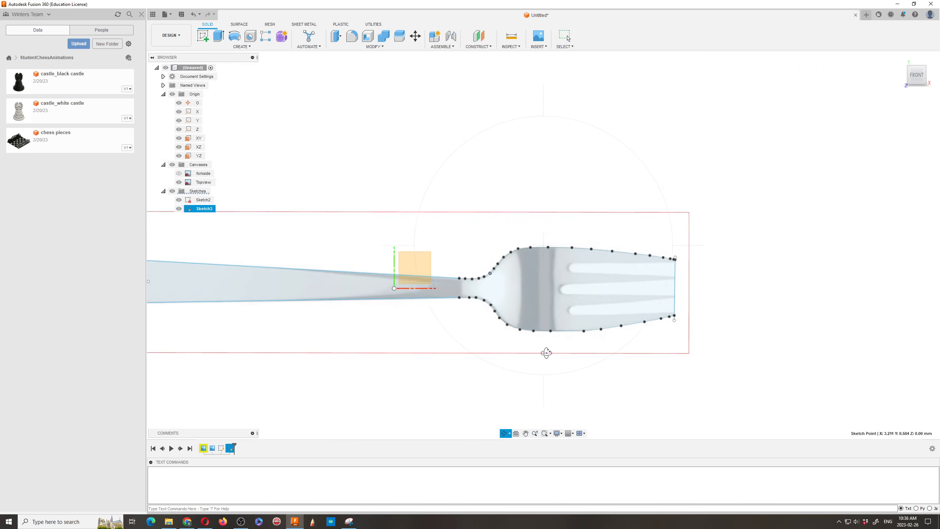
{"action": "left_click_drag", "start_coordinate": [542, 393], "coordinate": [590, 374]}
{"action": "scroll", "coordinate": [632, 301], "scroll_direction": "down", "scroll_amount": 3}
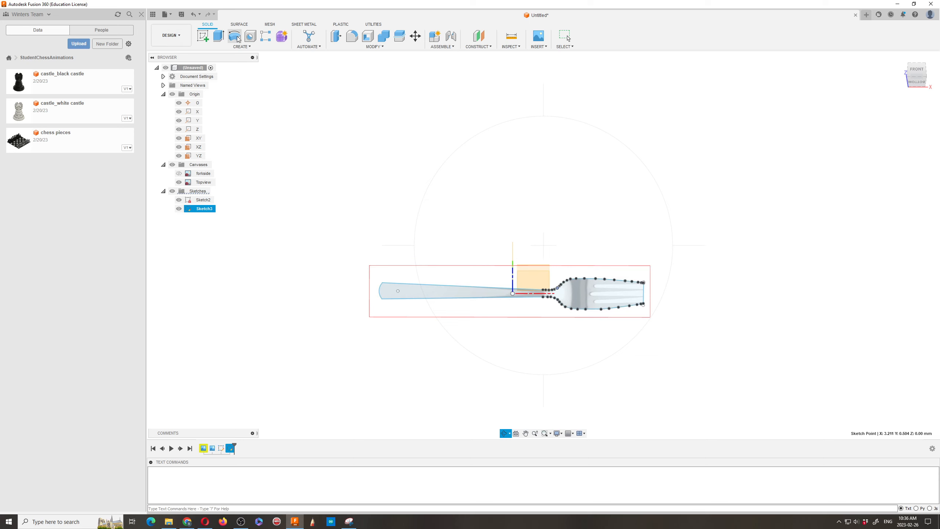
{"action": "left_click", "coordinate": [221, 39]}
{"action": "left_click", "coordinate": [489, 293]}
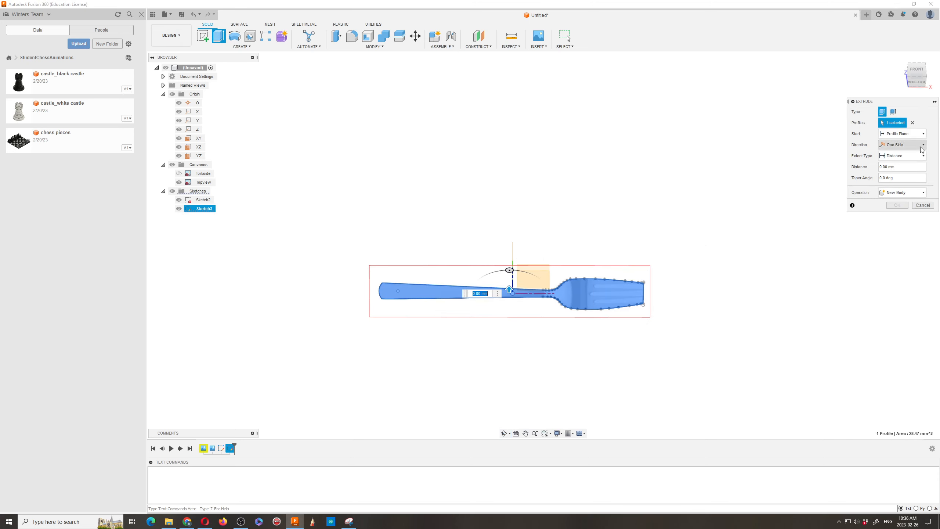
{"action": "left_click", "coordinate": [903, 144]}
{"action": "left_click", "coordinate": [902, 172]}
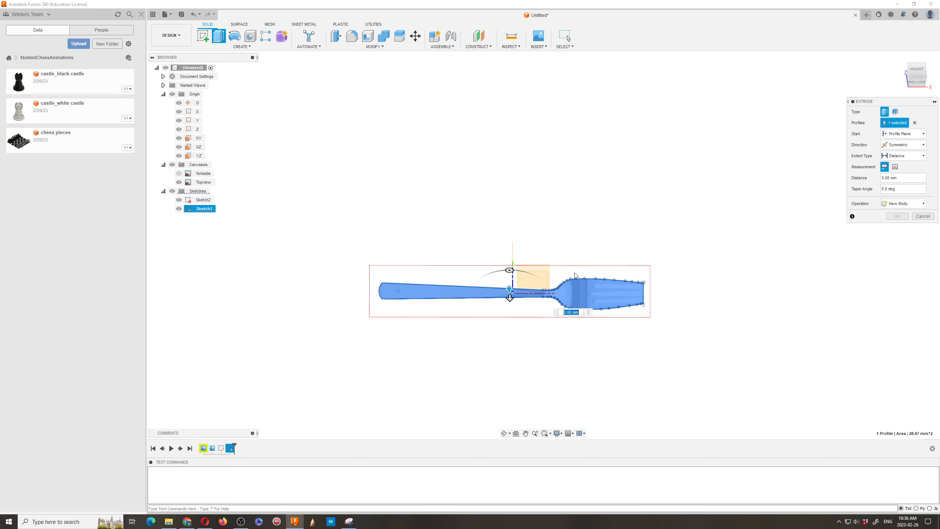
{"action": "left_click_drag", "start_coordinate": [510, 290], "coordinate": [509, 255]}
{"action": "left_click", "coordinate": [897, 216]}
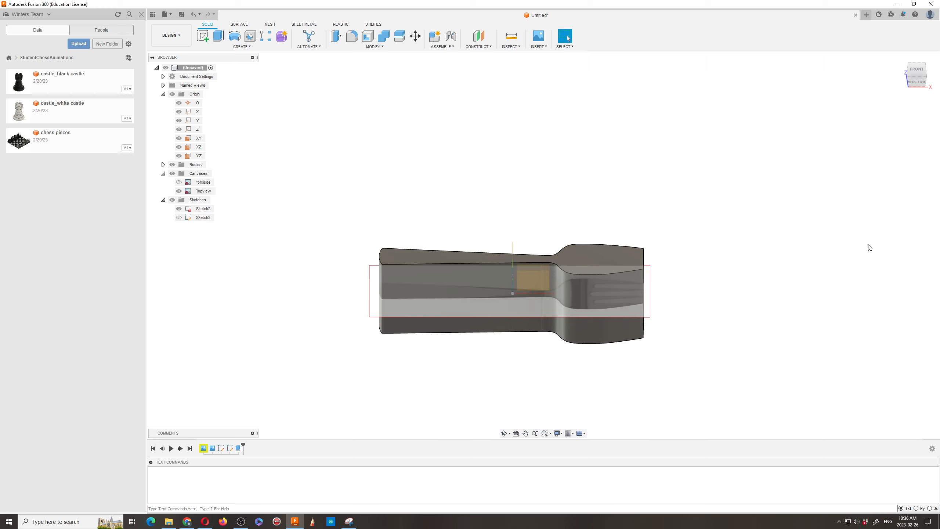
Step: Show the forkside canvas and orbit around the extruded body to compare it with the fork's side profile
{"action": "left_click", "coordinate": [504, 433]}
{"action": "left_click_drag", "start_coordinate": [548, 395], "coordinate": [547, 375]}
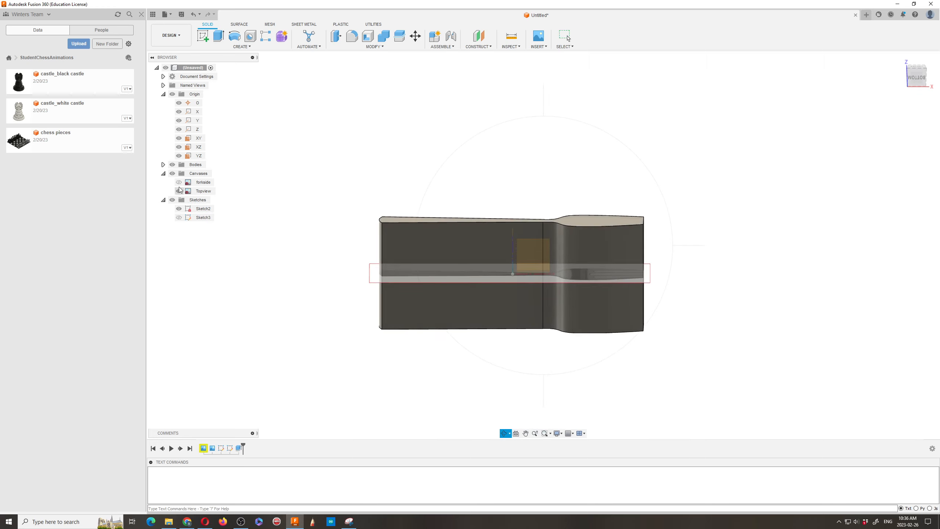
{"action": "left_click", "coordinate": [178, 182]}
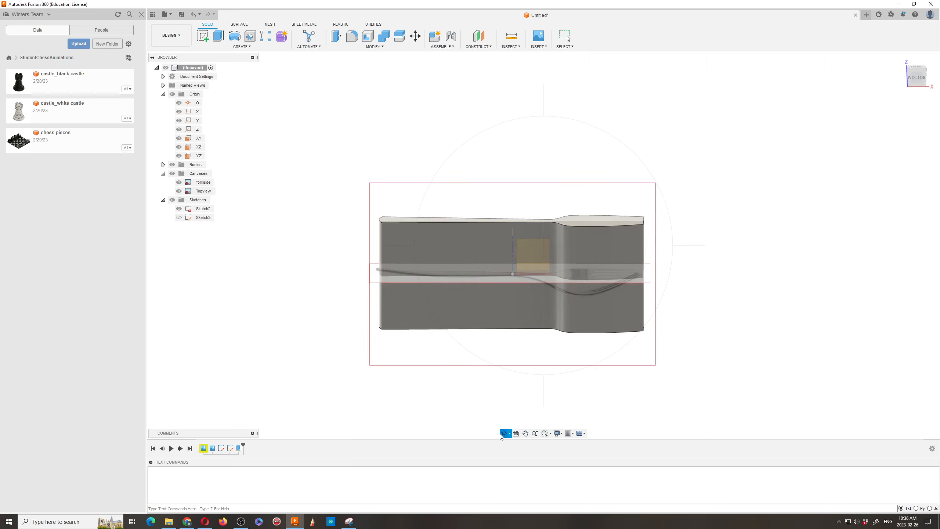
{"action": "left_click_drag", "start_coordinate": [543, 378], "coordinate": [538, 367]}
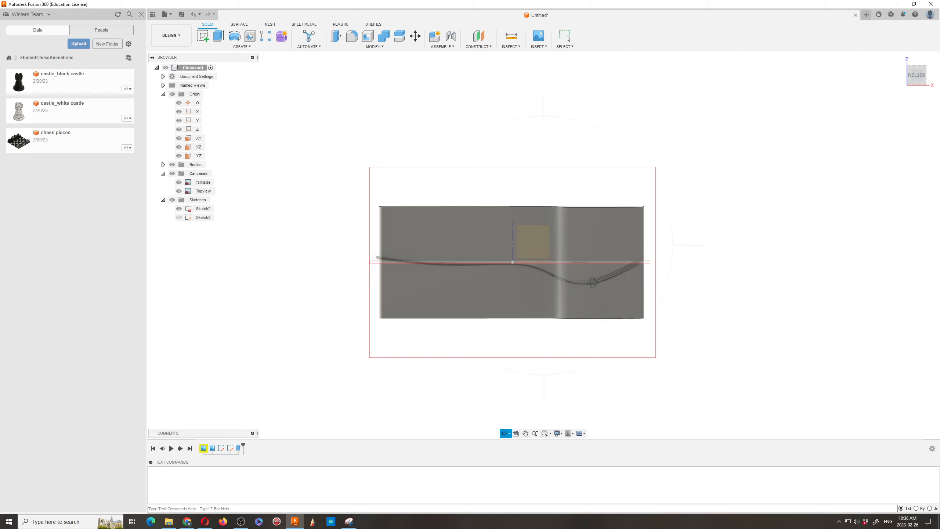
{"action": "left_click_drag", "start_coordinate": [530, 359], "coordinate": [527, 378]}
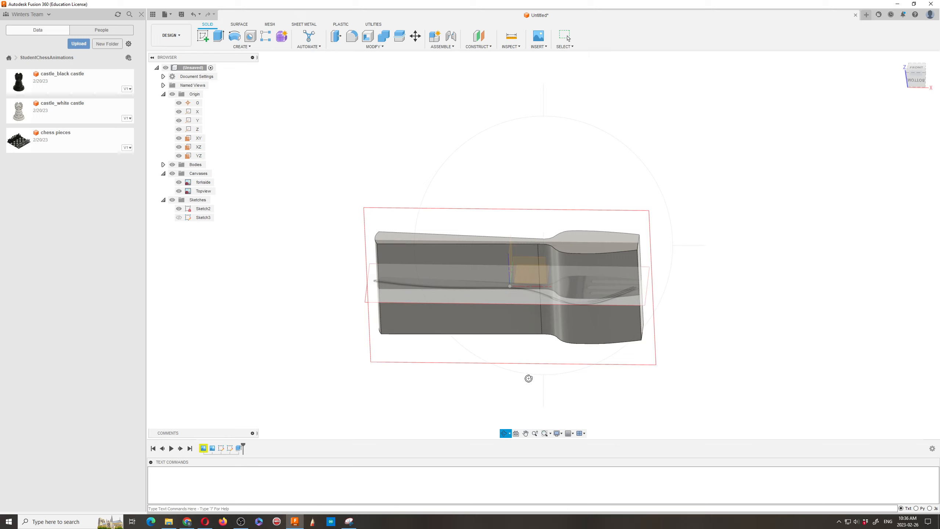